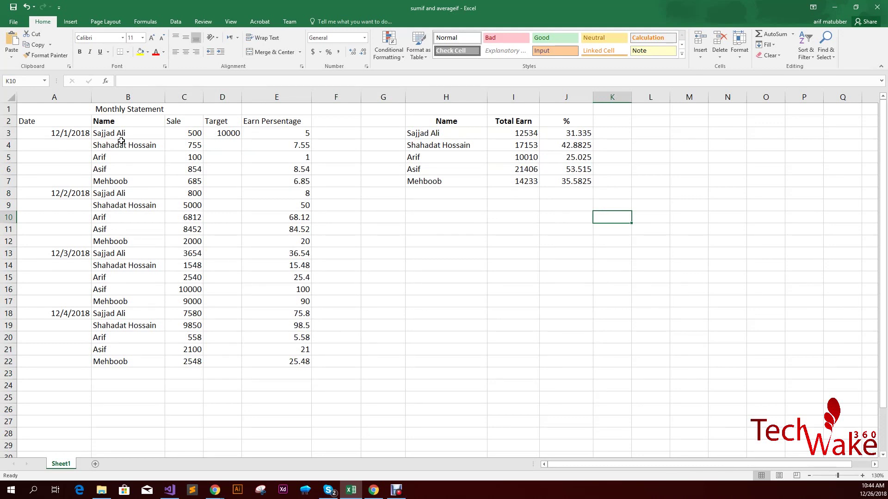
Merge and center the Monthly Statement title across A1:E1
{"action": "left_click_drag", "start_coordinate": [116, 110], "coordinate": [280, 104]}
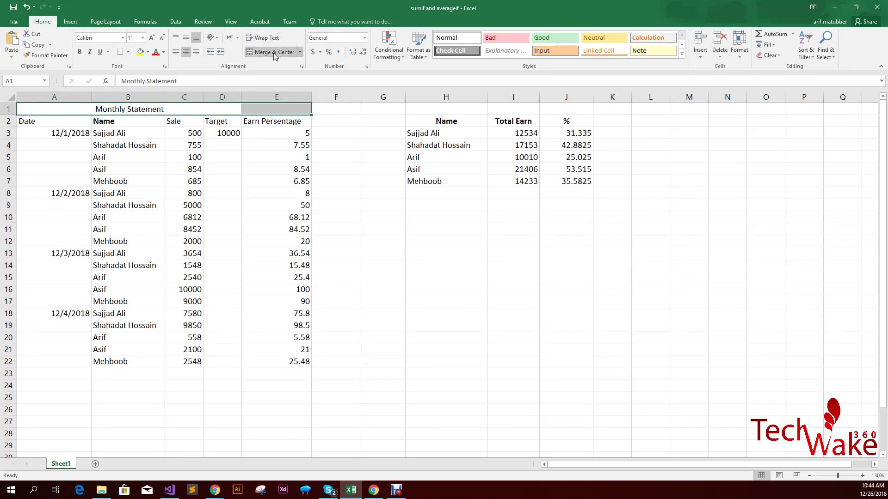
{"action": "left_click", "coordinate": [184, 145]}
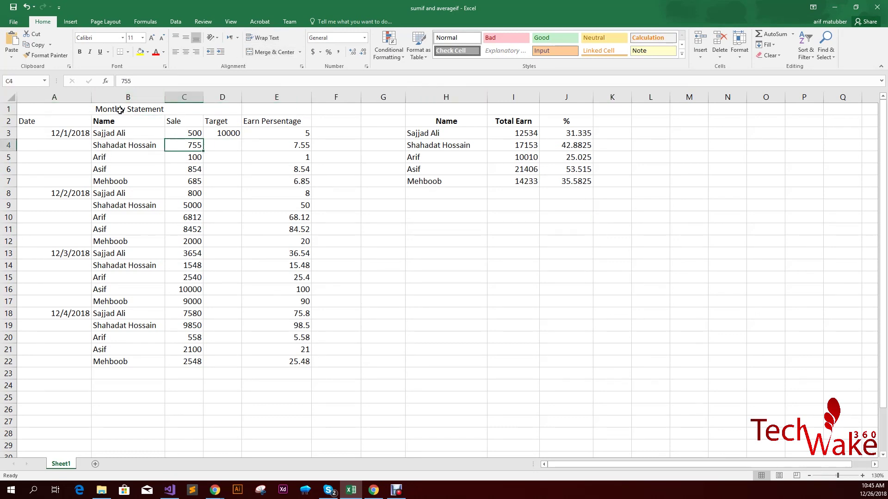
{"action": "left_click_drag", "start_coordinate": [120, 110], "coordinate": [309, 110]}
{"action": "left_click", "coordinate": [269, 52]}
{"action": "left_click", "coordinate": [185, 144]}
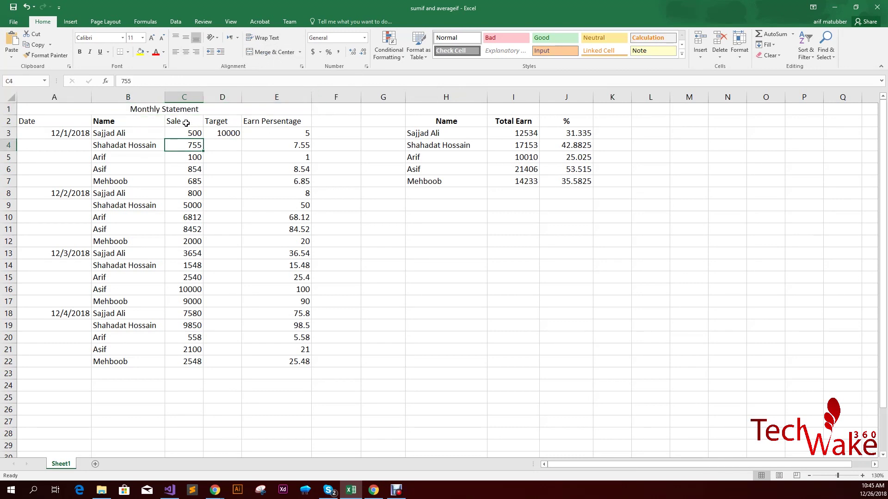
Examine the monthly statement's Date, Name, Sale, Target and Earn Persentage columns, including the percentage formula in E3
{"action": "left_click_drag", "start_coordinate": [132, 135], "coordinate": [135, 366]}
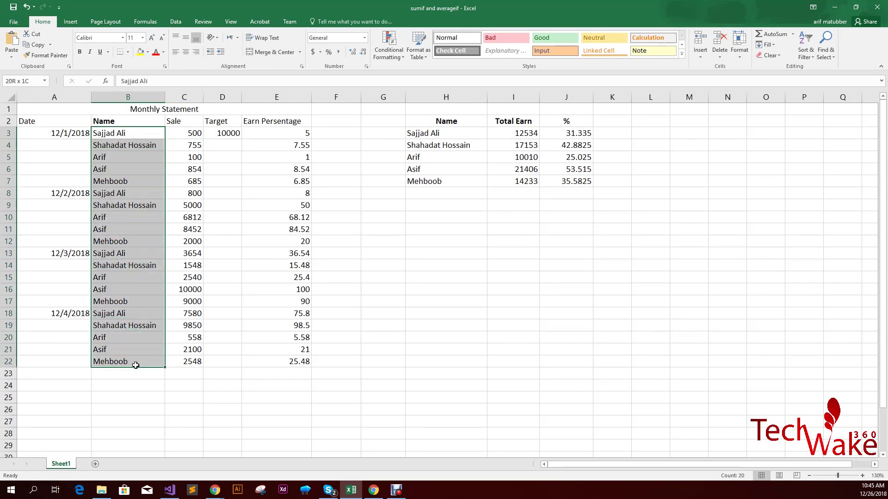
{"action": "left_click", "coordinate": [129, 134]}
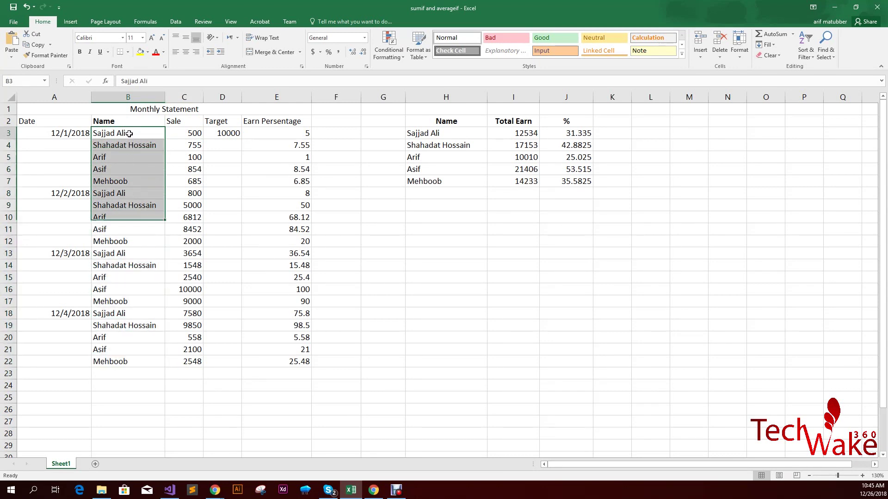
{"action": "left_click", "coordinate": [185, 133]}
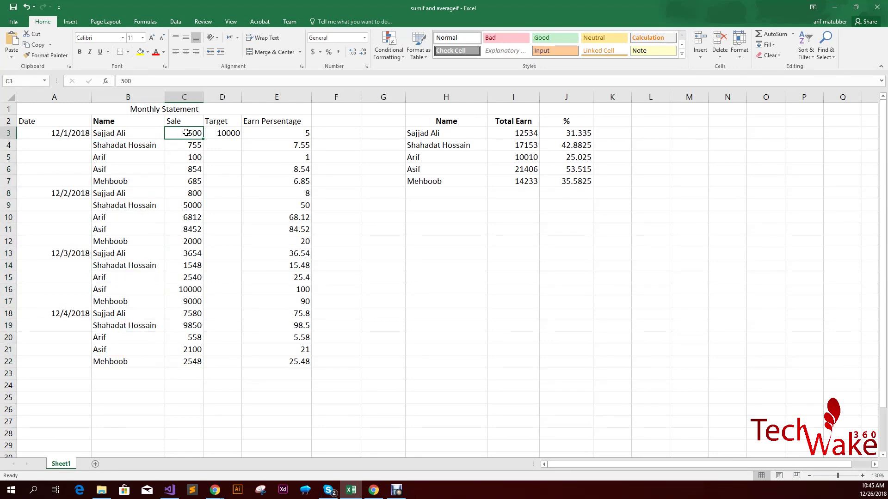
{"action": "left_click", "coordinate": [231, 134]}
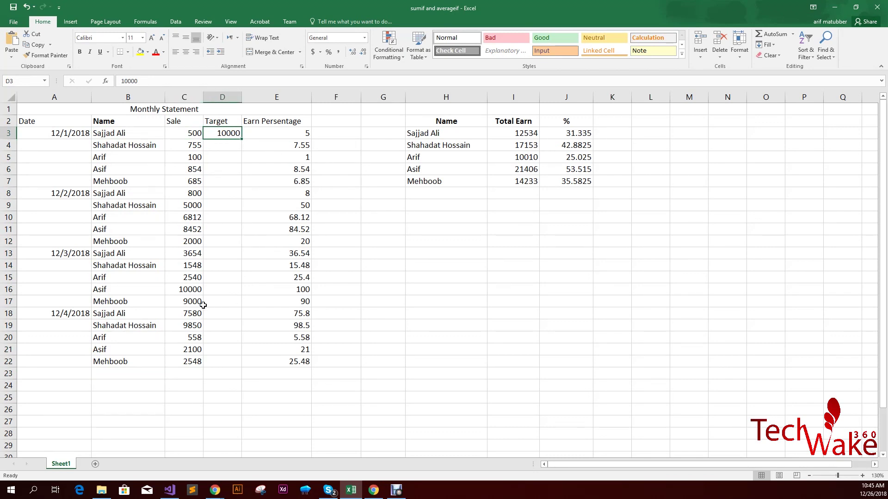
{"action": "left_click", "coordinate": [297, 133]}
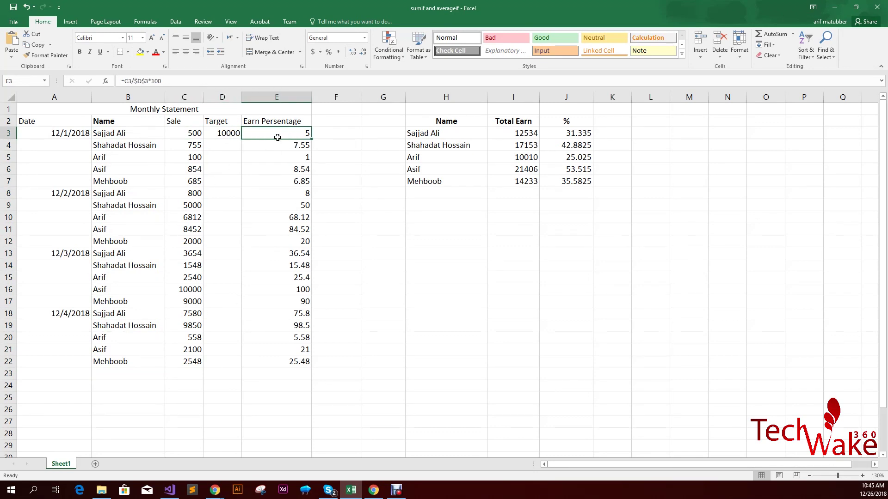
{"action": "left_click", "coordinate": [72, 134]}
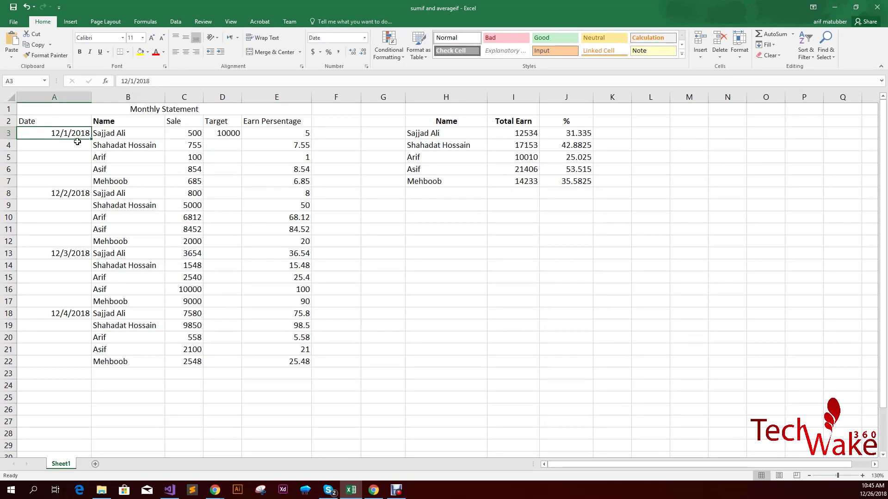
{"action": "left_click_drag", "start_coordinate": [115, 135], "coordinate": [116, 182]}
{"action": "left_click_drag", "start_coordinate": [191, 135], "coordinate": [193, 242]}
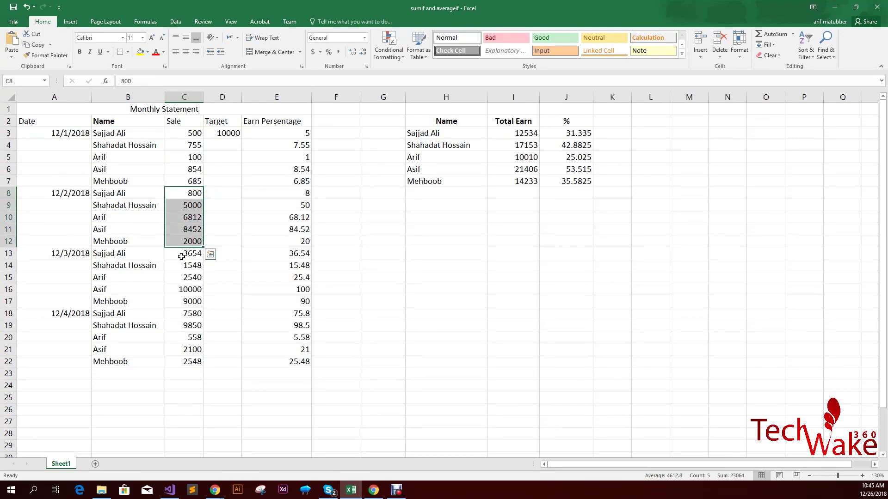
{"action": "left_click", "coordinate": [189, 134]}
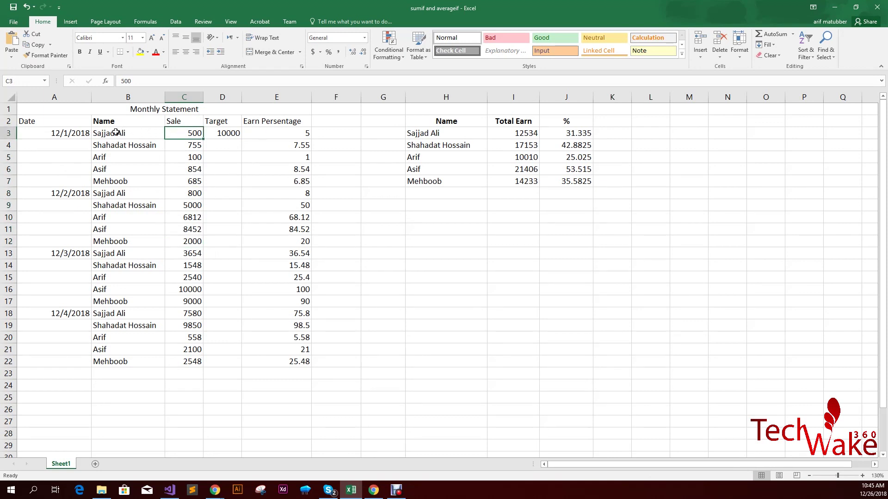
Examine the summary table's Name, Total Earn and % columns in rows 3 to 7
{"action": "left_click_drag", "start_coordinate": [426, 133], "coordinate": [518, 182]}
{"action": "left_click", "coordinate": [447, 135]}
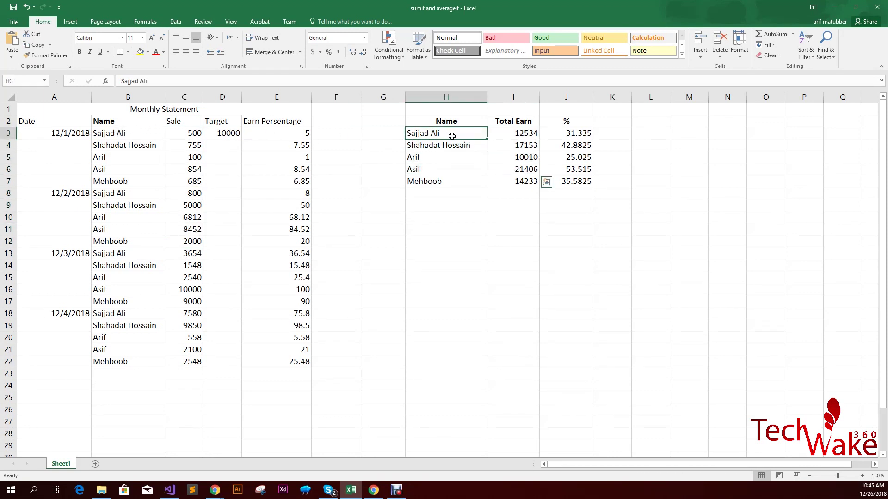
{"action": "left_click_drag", "start_coordinate": [453, 136], "coordinate": [509, 138]}
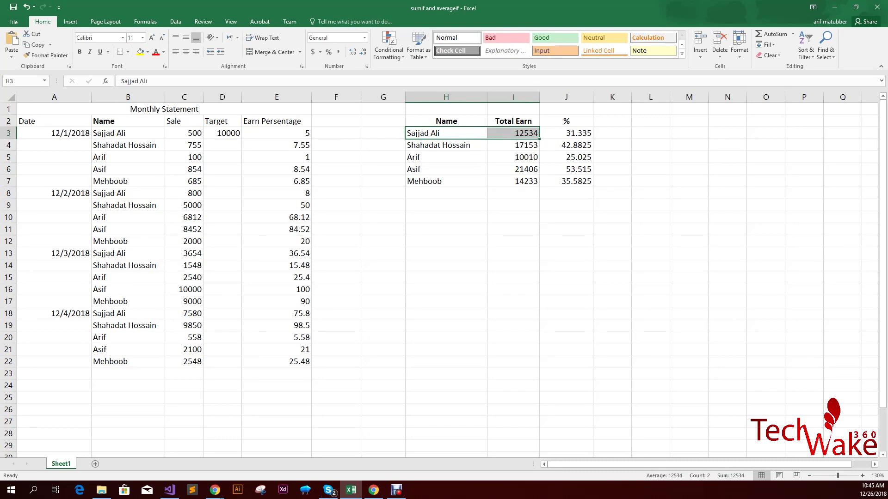
{"action": "left_click", "coordinate": [527, 136]}
{"action": "left_click", "coordinate": [554, 134]}
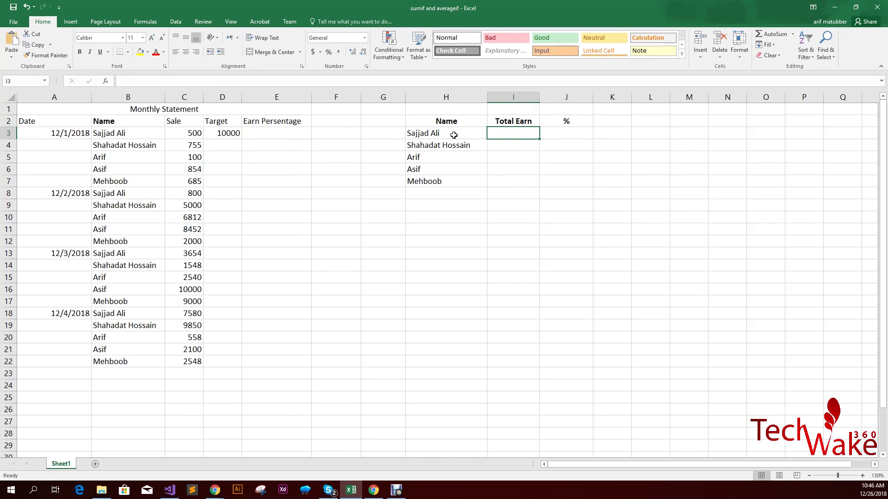
{"action": "left_click_drag", "start_coordinate": [454, 135], "coordinate": [450, 180]}
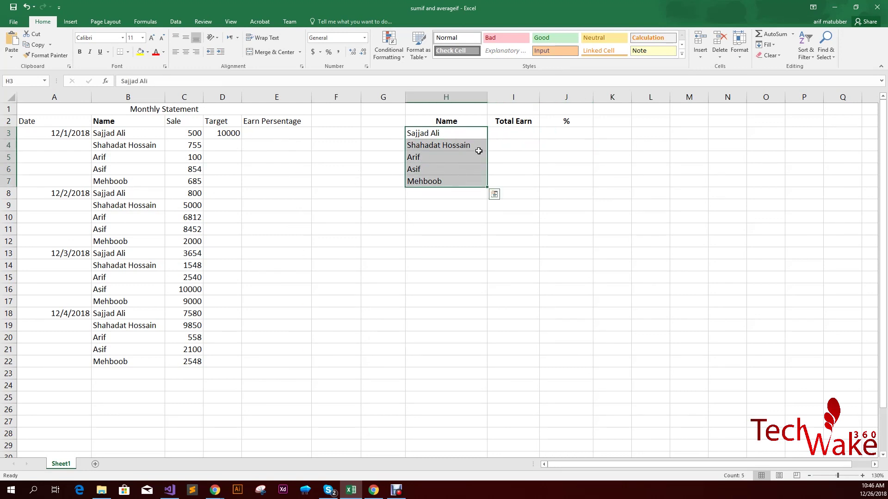
{"action": "left_click", "coordinate": [513, 133]}
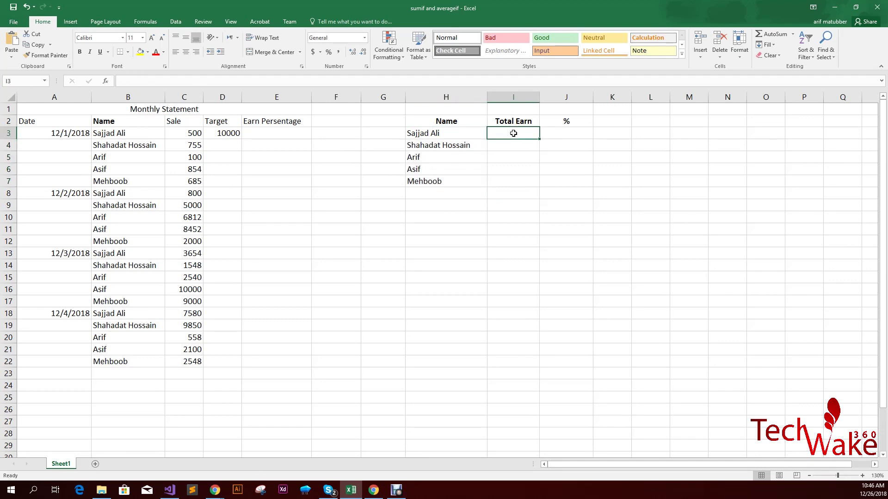
Examine how the same person's entries repeat across the dates in the statement's Name column, B3:B22
{"action": "left_click", "coordinate": [118, 133]}
{"action": "left_click_drag", "start_coordinate": [118, 133], "coordinate": [133, 232]}
{"action": "left_click", "coordinate": [113, 133]}
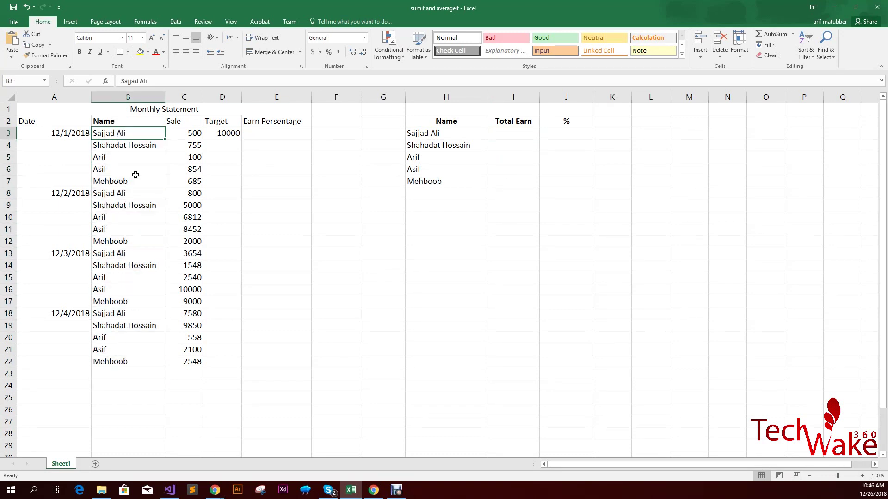
{"action": "left_click", "coordinate": [115, 205]}
{"action": "left_click", "coordinate": [116, 135]}
{"action": "left_click", "coordinate": [118, 194]}
{"action": "left_click", "coordinate": [113, 257]}
{"action": "left_click", "coordinate": [112, 316]}
{"action": "left_click", "coordinate": [129, 158]}
{"action": "left_click", "coordinate": [131, 133]}
{"action": "left_click_drag", "start_coordinate": [131, 134], "coordinate": [130, 357]}
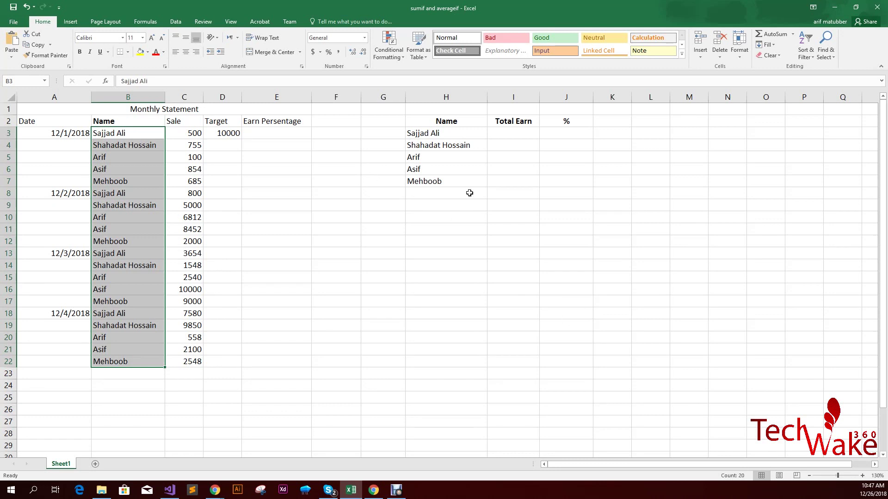
Try adding the first person's sales manually in F6 with =C3+C8, and clear the cell
{"action": "left_click", "coordinate": [344, 171]}
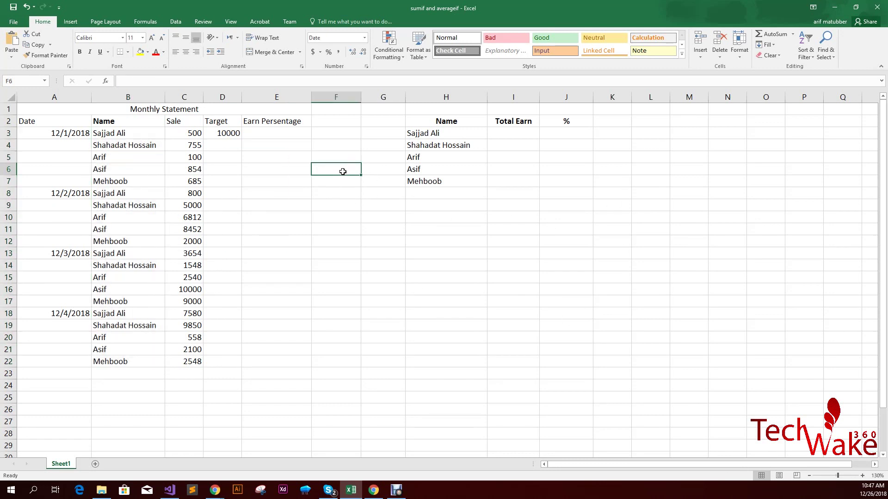
{"action": "type", "text": "="}
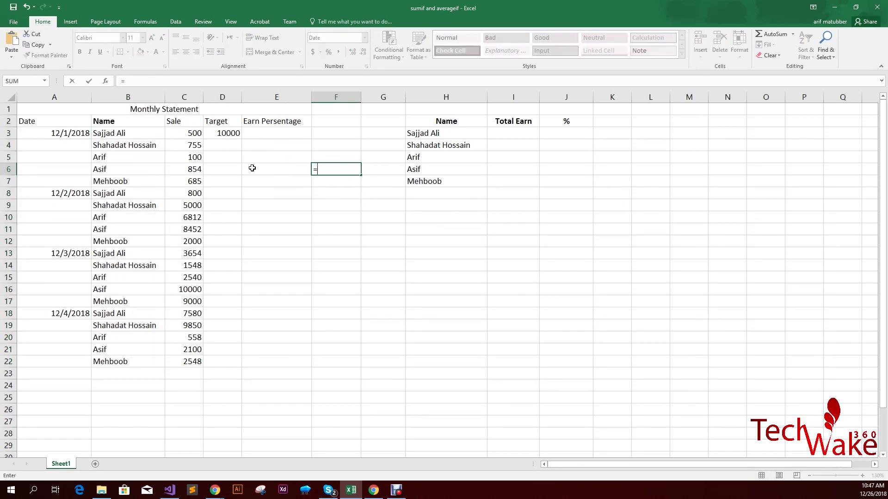
{"action": "left_click", "coordinate": [382, 241]}
{"action": "left_click_drag", "start_coordinate": [338, 169], "coordinate": [273, 163]}
{"action": "key", "text": "BackSpace"}
{"action": "left_click", "coordinate": [199, 133]}
{"action": "type", "text": "+"}
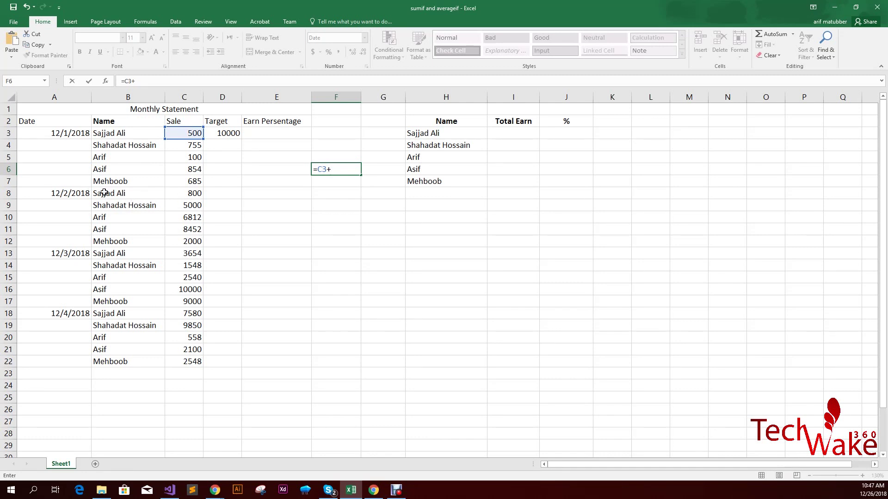
{"action": "left_click", "coordinate": [181, 195]}
{"action": "type", "text": "+"}
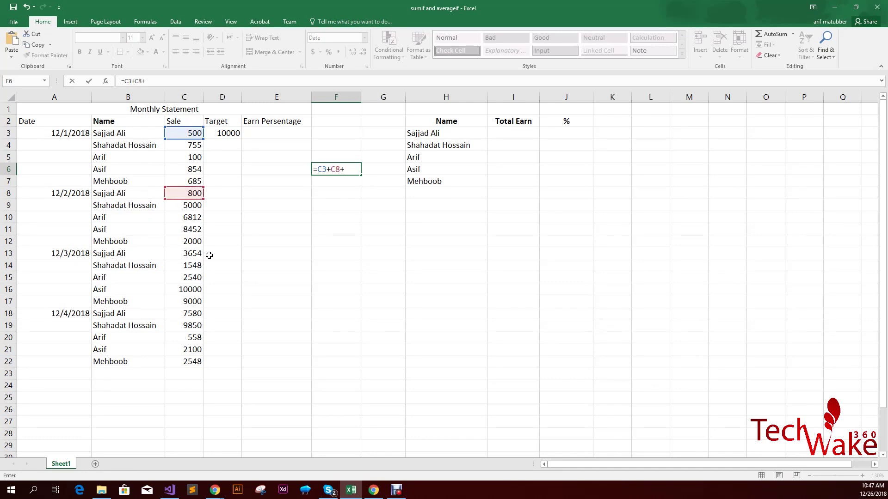
{"action": "key", "text": "Return"}
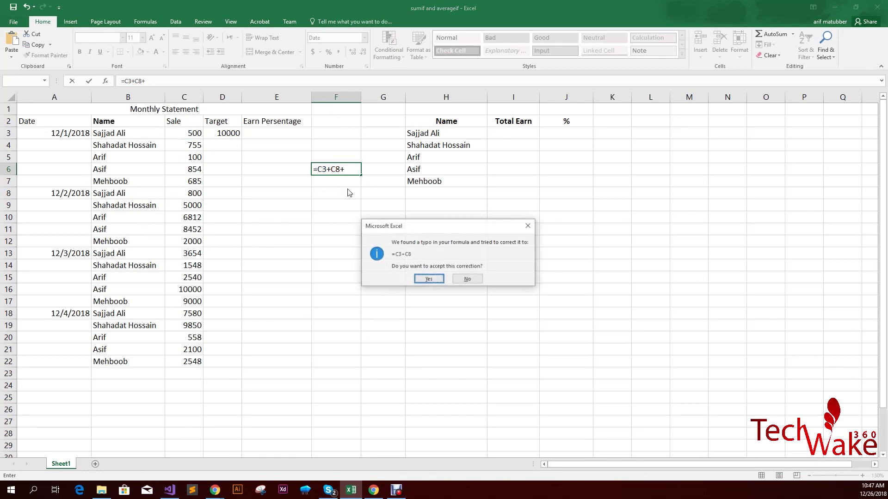
{"action": "left_click", "coordinate": [425, 279]}
{"action": "left_click", "coordinate": [344, 173]}
{"action": "key", "text": "Delete"}
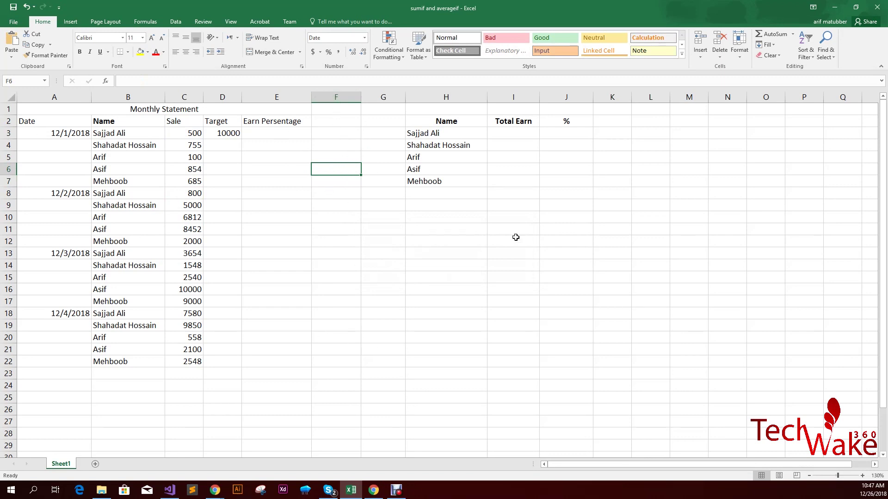
Enter the formula =SUMIF(B3:B22,H3:H7,C3:C22) in I3 to total the first person's sales
{"action": "left_click", "coordinate": [522, 129]}
{"action": "type", "text": "="}
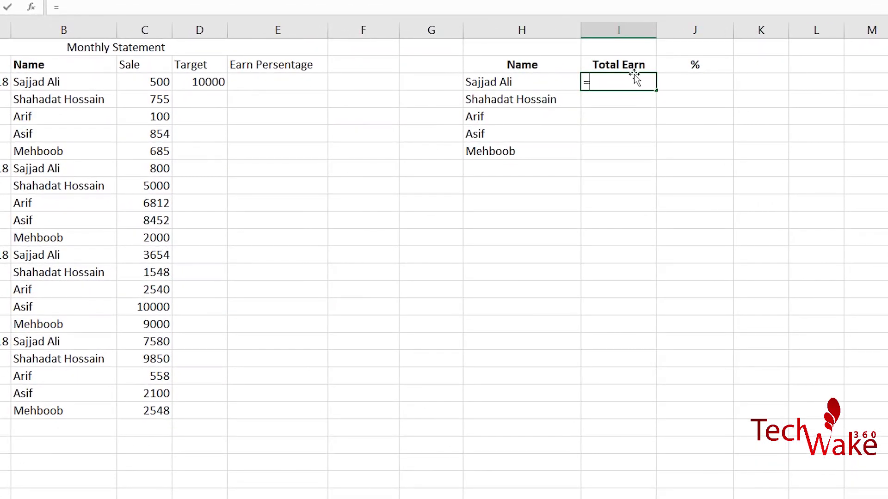
{"action": "type", "text": "sumif"}
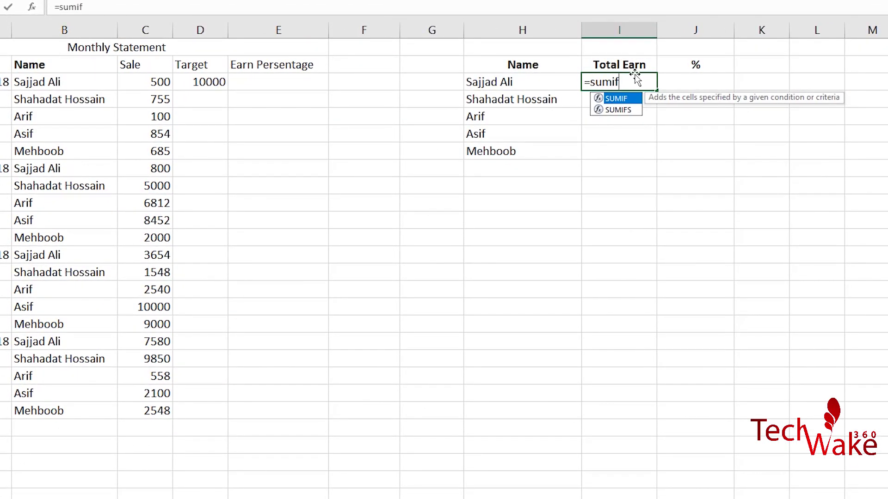
{"action": "type", "text": "("}
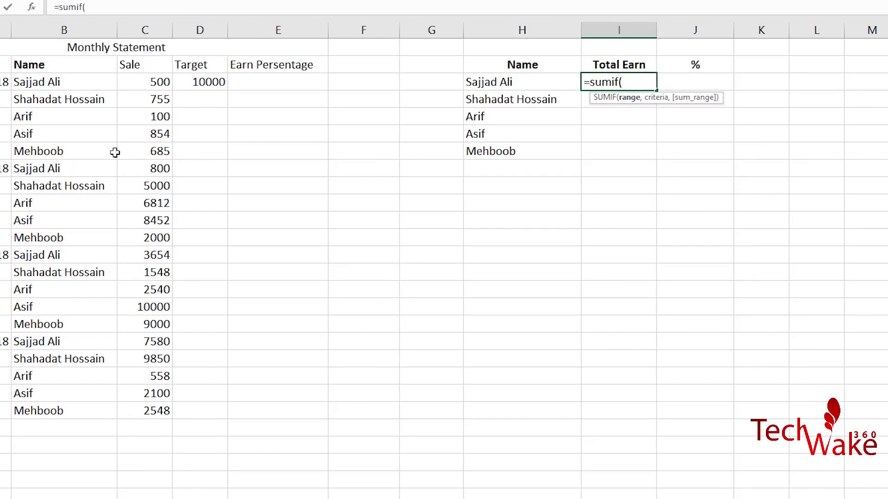
{"action": "left_click_drag", "start_coordinate": [75, 81], "coordinate": [65, 239]}
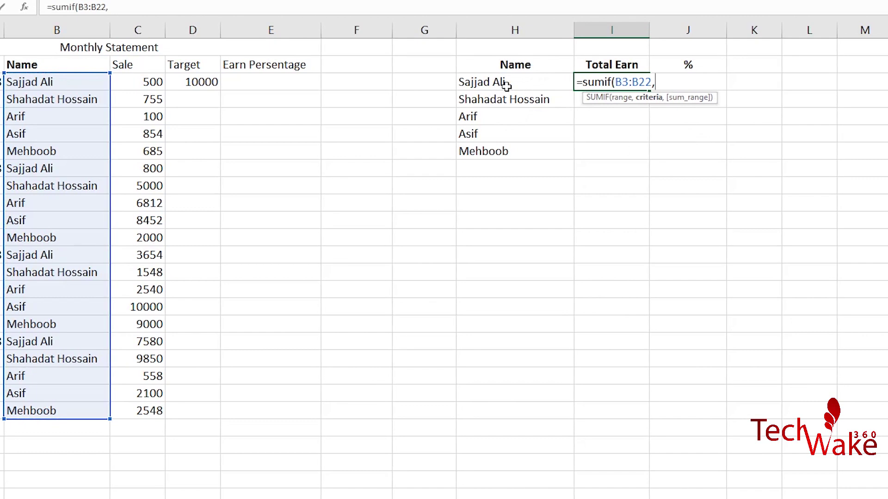
{"action": "left_click_drag", "start_coordinate": [522, 92], "coordinate": [525, 148]}
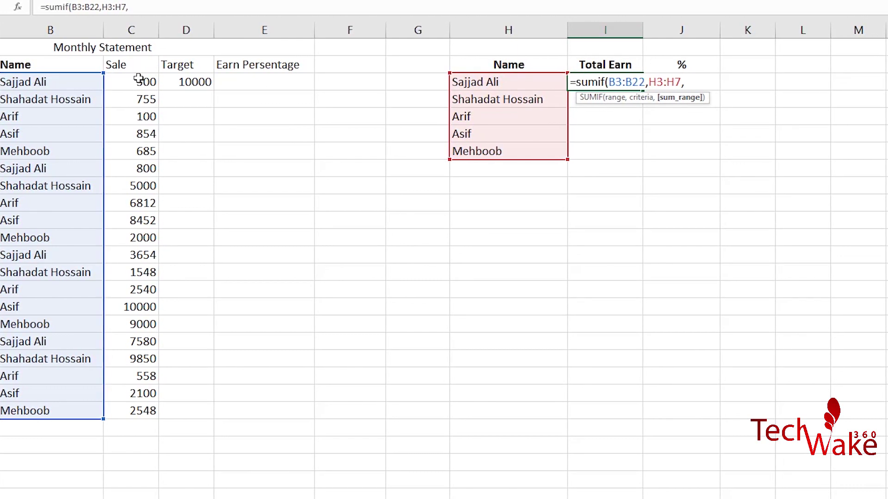
{"action": "left_click_drag", "start_coordinate": [126, 373], "coordinate": [129, 405]}
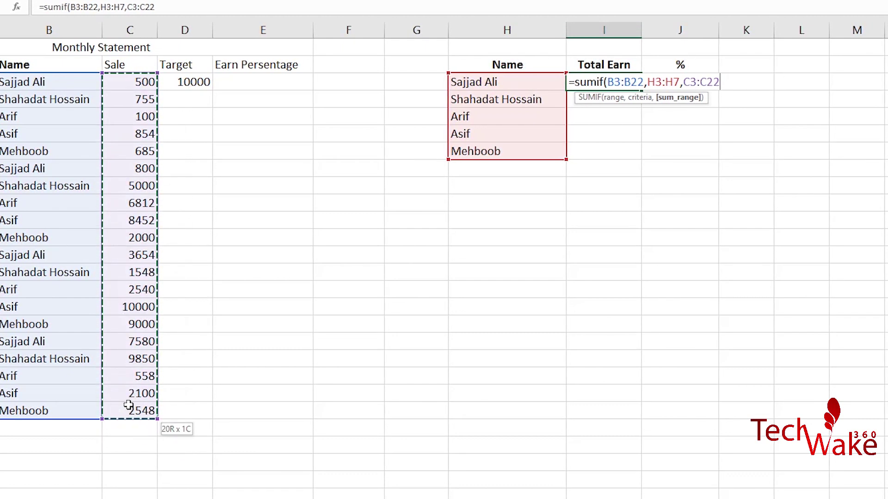
{"action": "left_click_drag", "start_coordinate": [128, 406], "coordinate": [128, 405]}
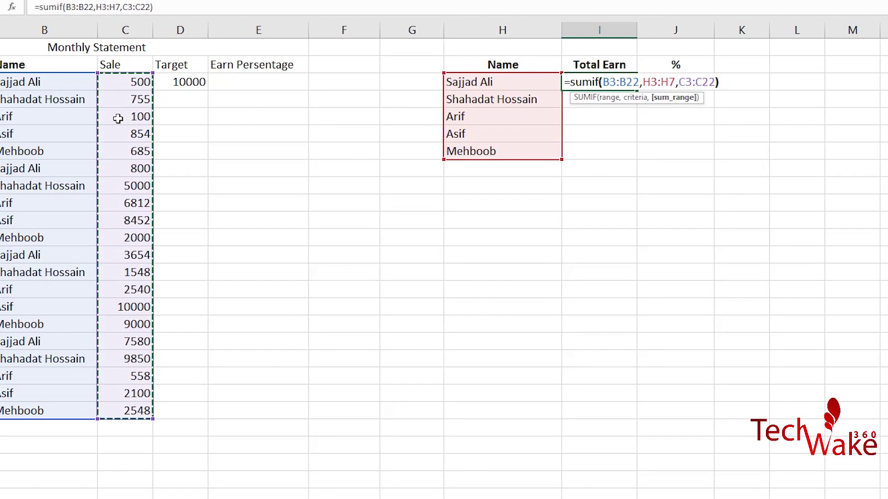
{"action": "key", "text": "Return"}
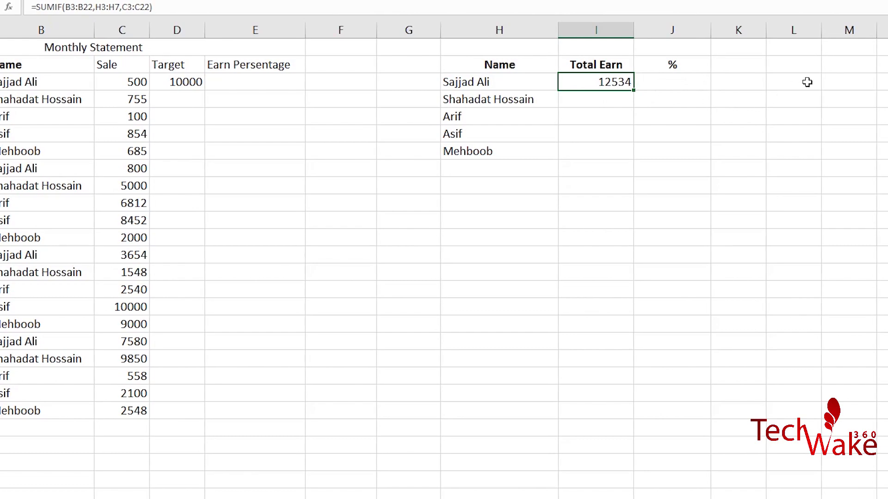
Enter the formula =C3 in cell M3 to reference the first person's first sale
{"action": "left_click", "coordinate": [855, 81]}
{"action": "type", "text": "="}
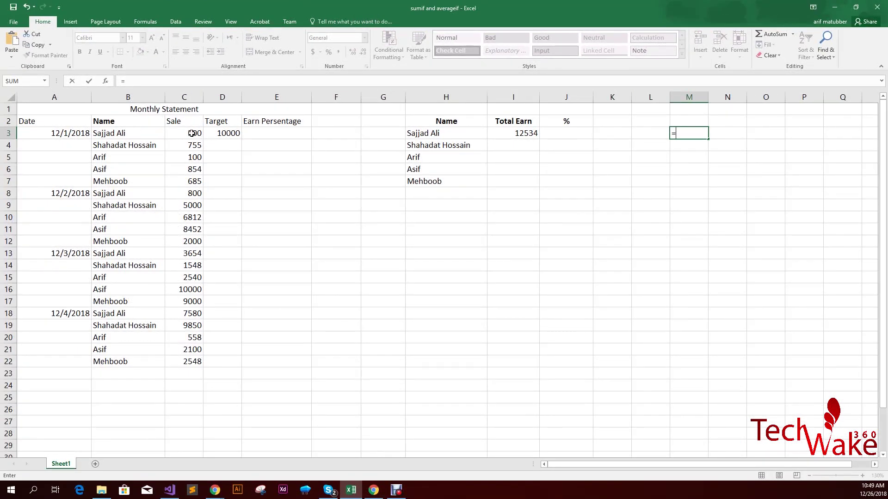
{"action": "left_click", "coordinate": [192, 133]}
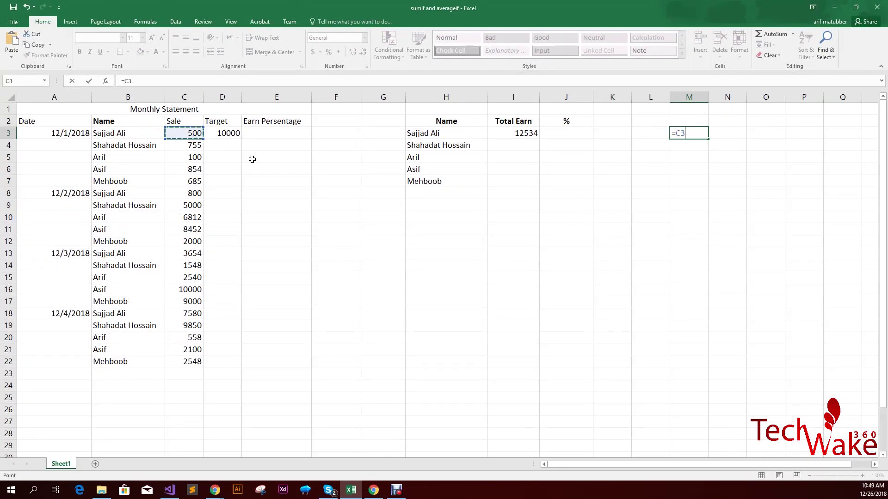
{"action": "key", "text": "Return"}
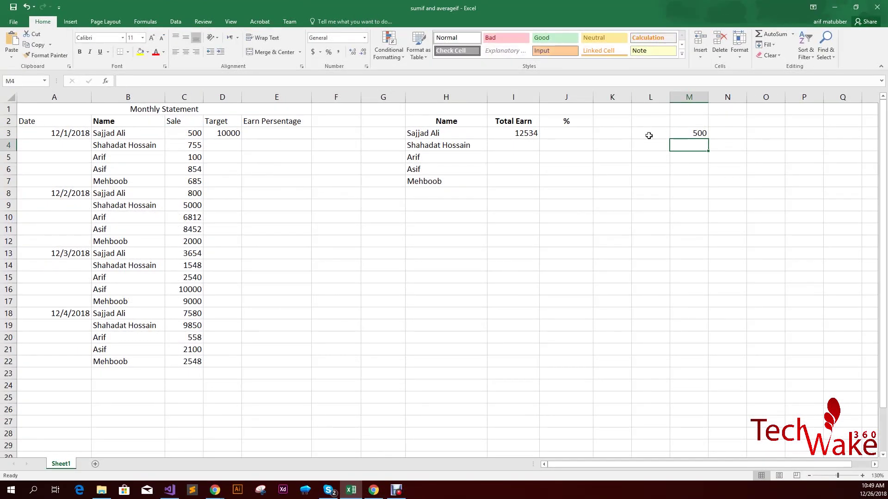
Extend the formula in M3 to =C3+C8+C13+C18 to add up all of the first person's sales manually
{"action": "double_click", "coordinate": [691, 133]}
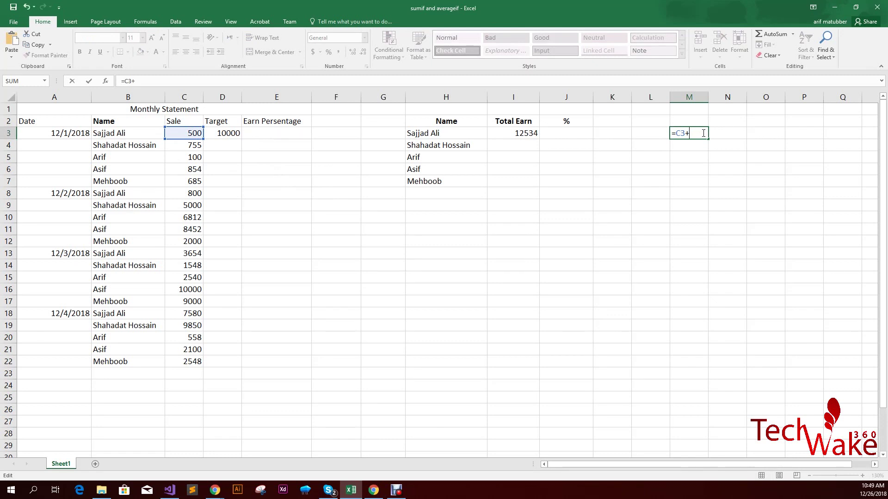
{"action": "left_click", "coordinate": [194, 194]}
{"action": "type", "text": "+"}
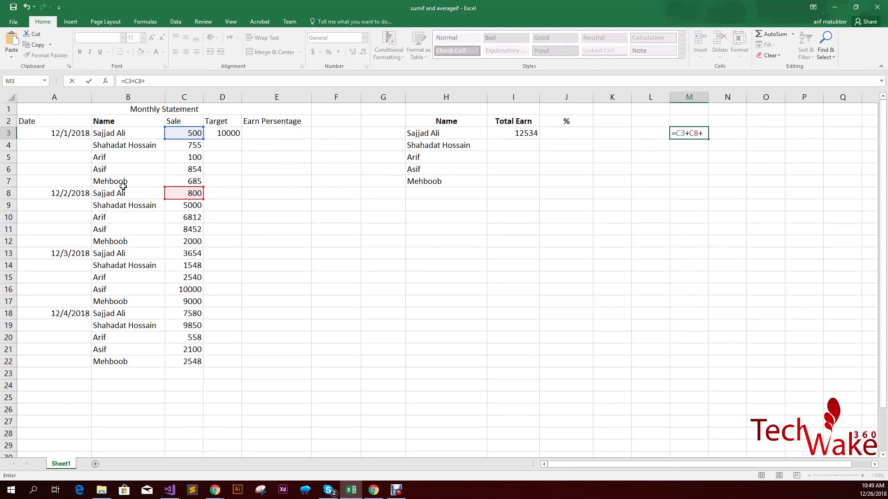
{"action": "left_click", "coordinate": [171, 253]}
{"action": "type", "text": "+"}
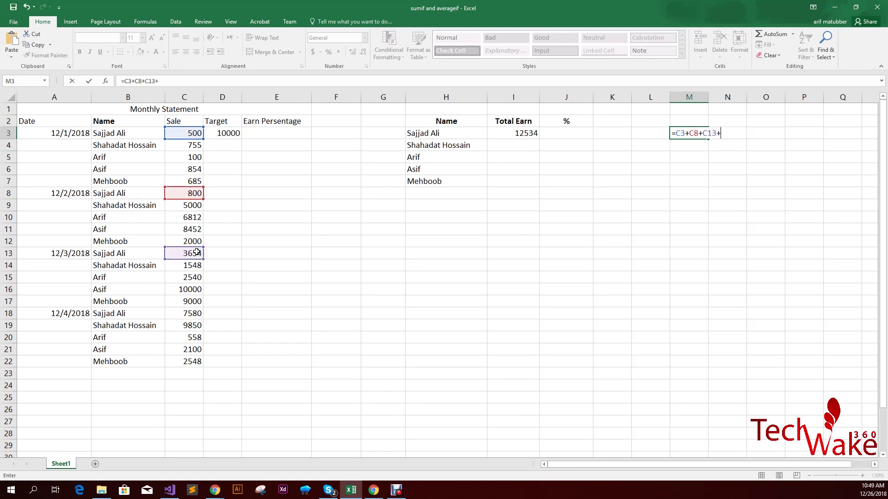
{"action": "left_click", "coordinate": [191, 313]}
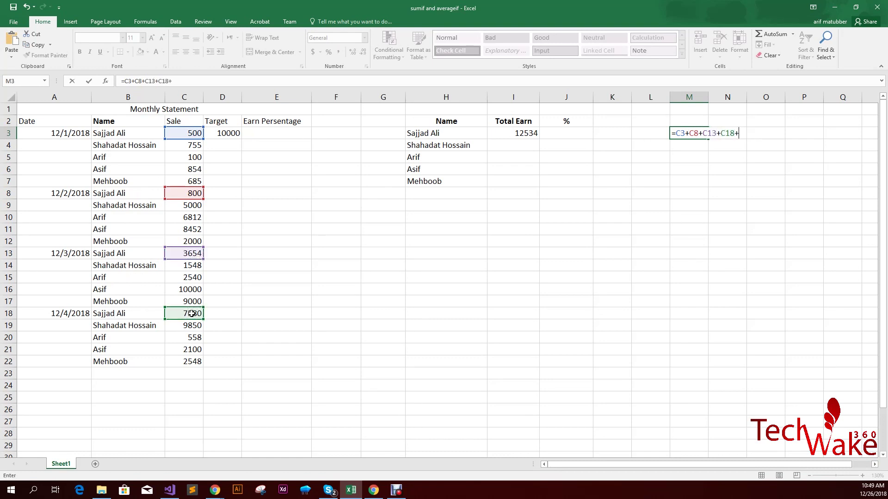
{"action": "key", "text": "Return"}
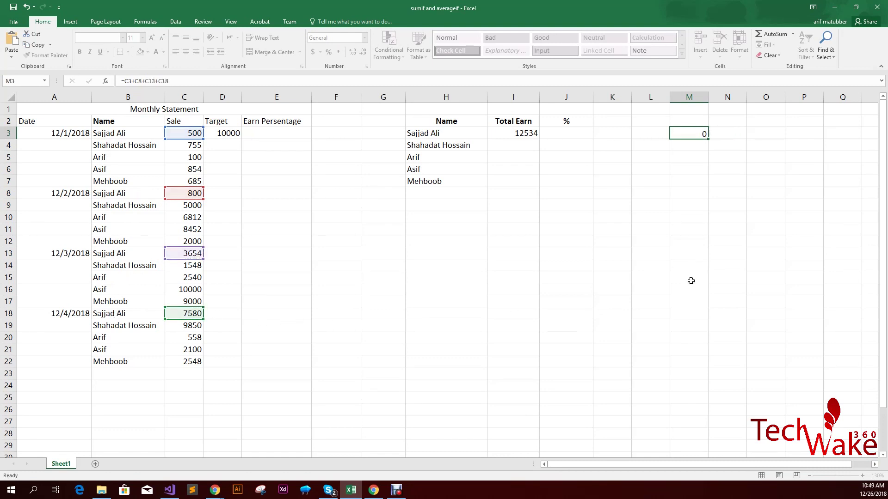
Compare the SUMIF total in I3 with the manual sum in M3, and clear M3
{"action": "left_click", "coordinate": [514, 132]}
{"action": "left_click", "coordinate": [705, 134]}
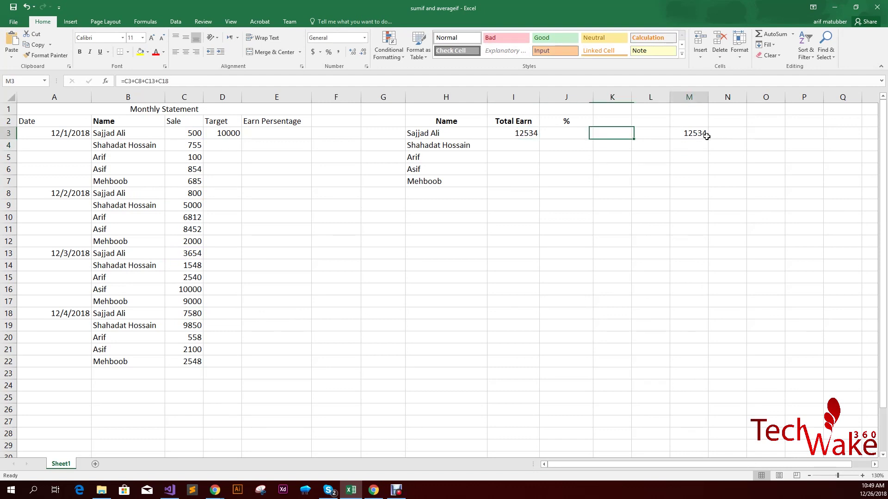
{"action": "left_click", "coordinate": [509, 134]}
{"action": "left_click", "coordinate": [689, 134]}
{"action": "key", "text": "Delete"}
Fill the SUMIF formula from I3 down through I7 for the remaining people
{"action": "left_click", "coordinate": [517, 132]}
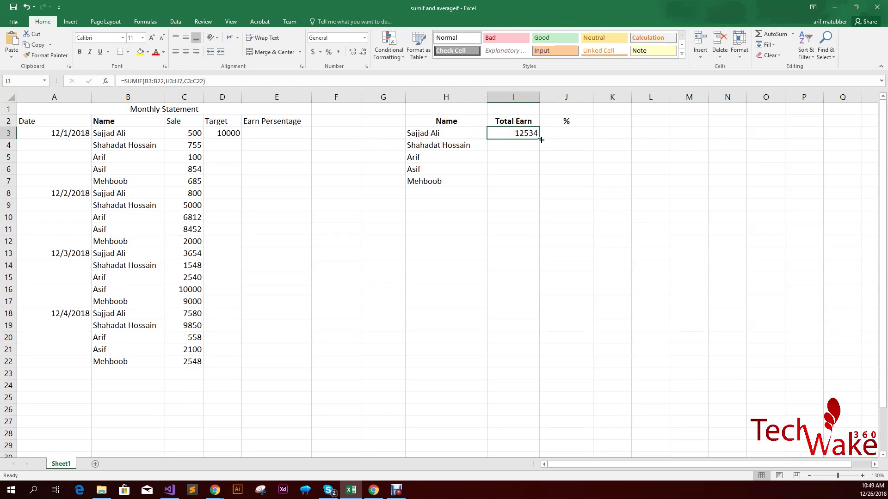
{"action": "left_click_drag", "start_coordinate": [540, 139], "coordinate": [539, 191]}
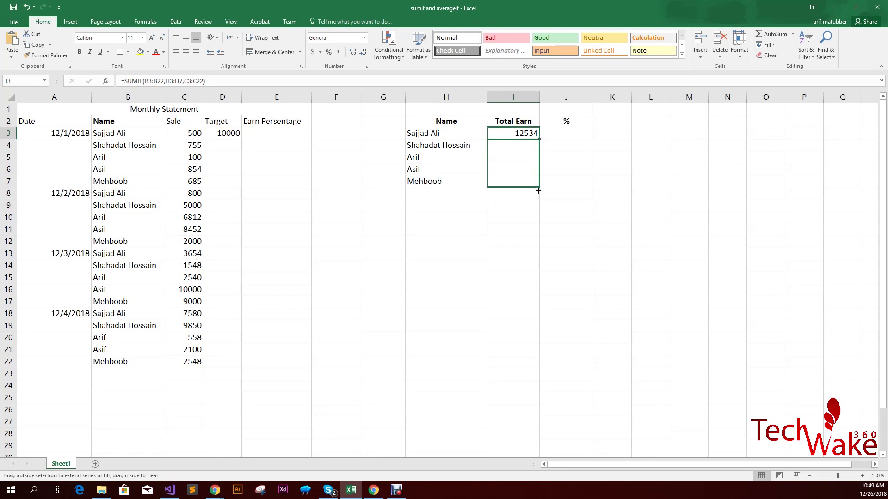
{"action": "left_click_drag", "start_coordinate": [538, 191], "coordinate": [538, 191]}
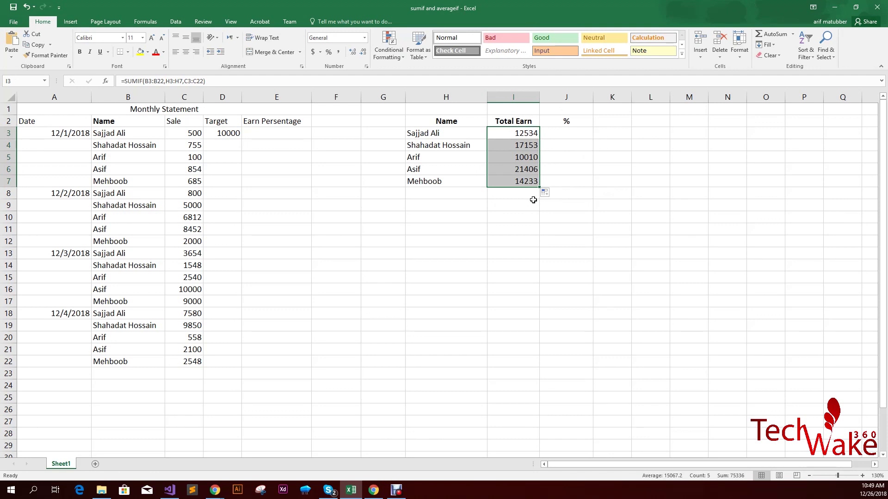
Examine the SUMIF formulas in I3 and I4 to compare how their range, criteria and sum range references differ
{"action": "left_click", "coordinate": [535, 146]}
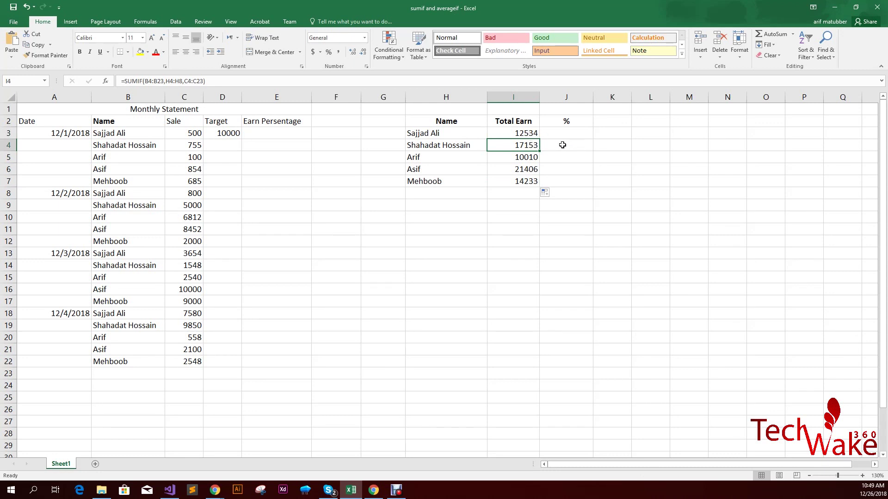
{"action": "double_click", "coordinate": [530, 133]}
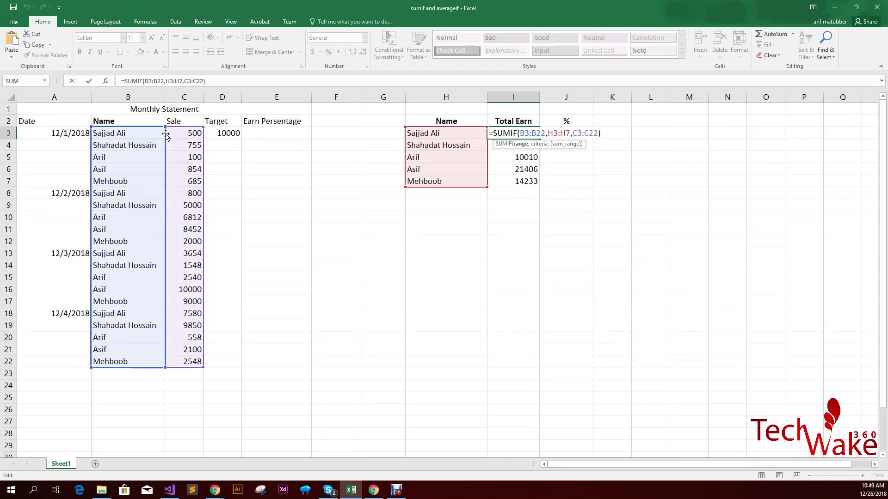
{"action": "key", "text": "Escape"}
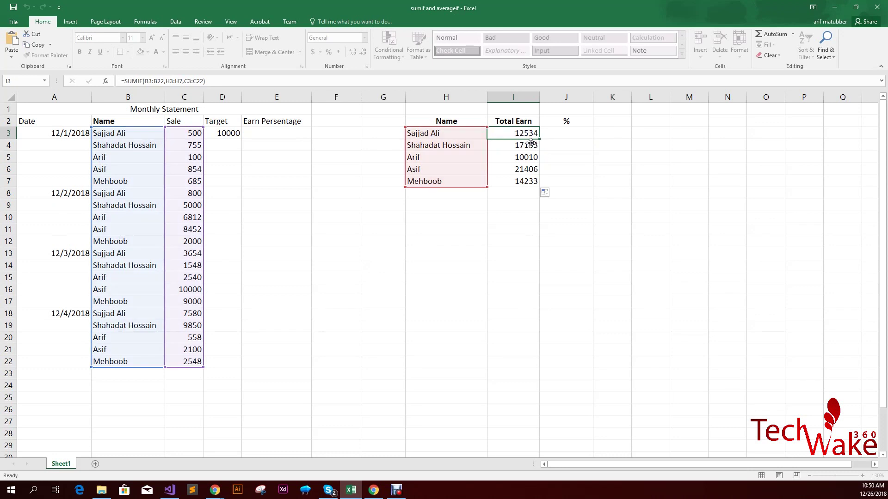
{"action": "left_click", "coordinate": [525, 146]}
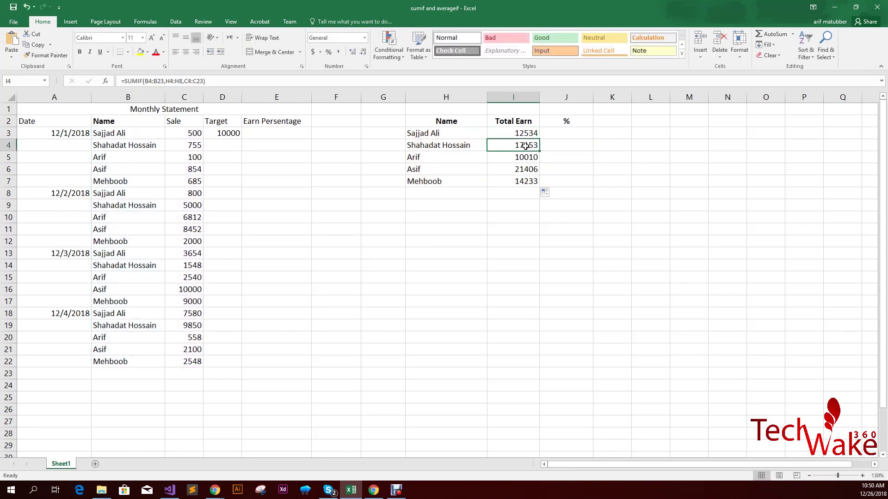
{"action": "double_click", "coordinate": [526, 146]}
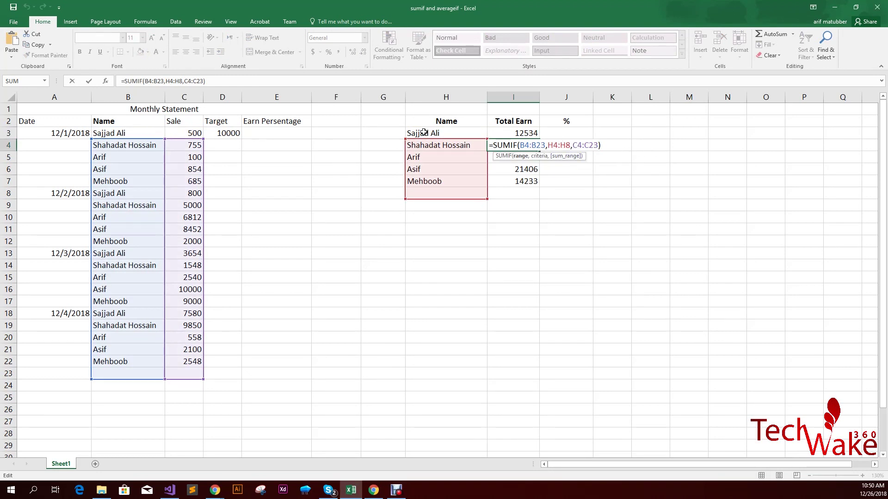
{"action": "key", "text": "ctrl+Return"}
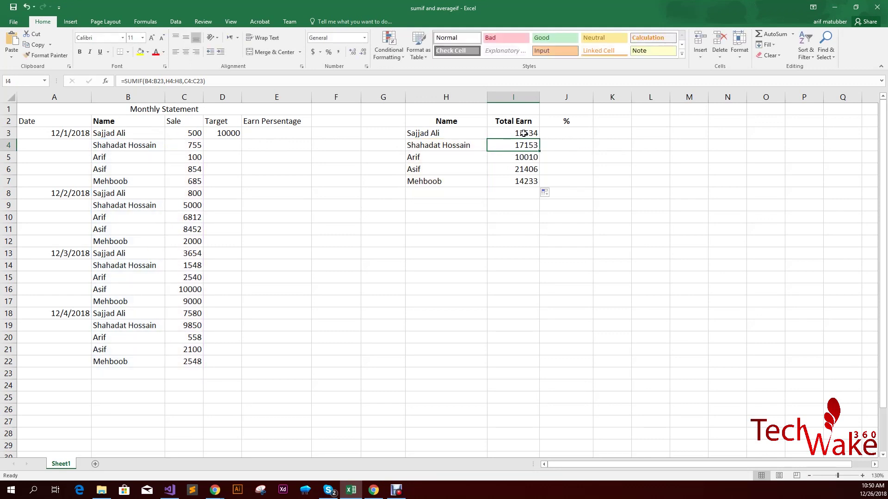
{"action": "double_click", "coordinate": [523, 133]}
{"action": "key", "text": "ctrl+Return"}
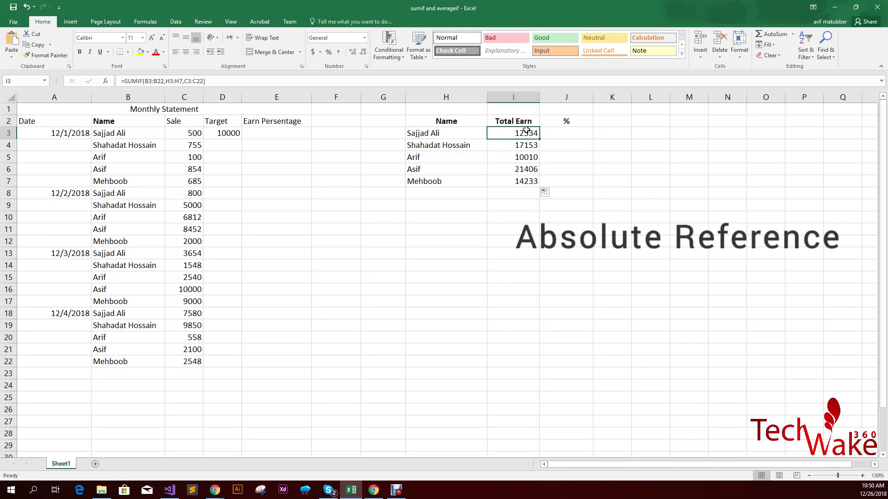
{"action": "double_click", "coordinate": [526, 134]}
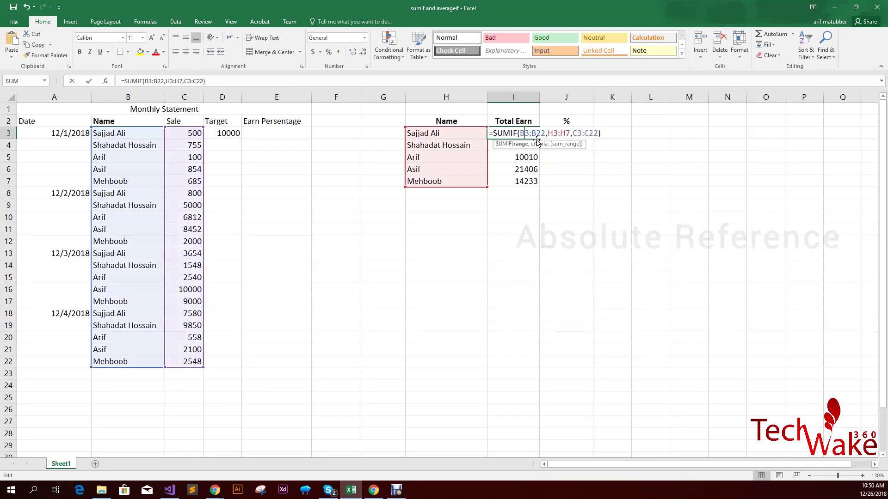
{"action": "key", "text": "ctrl+Return"}
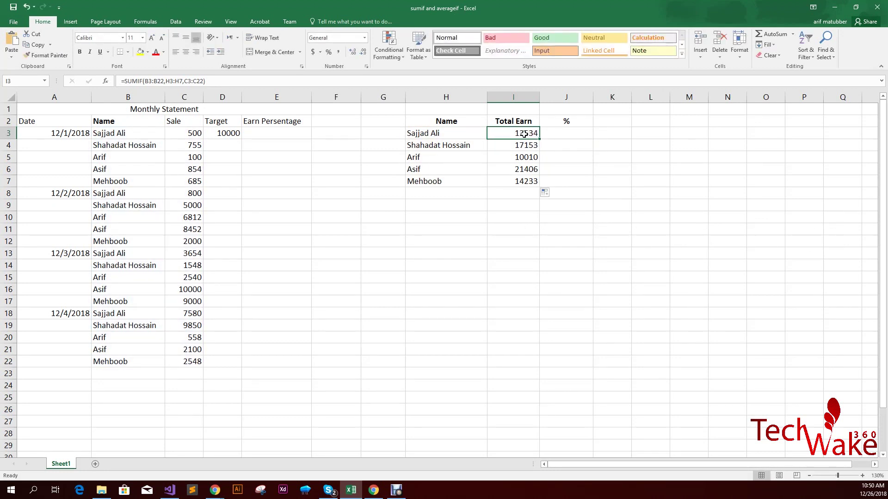
Make all three references in I3's formula absolute, so it reads =SUMIF($B$3:$B$22,$H$3:$H$7,$C$3:$C$22)
{"action": "double_click", "coordinate": [526, 134]}
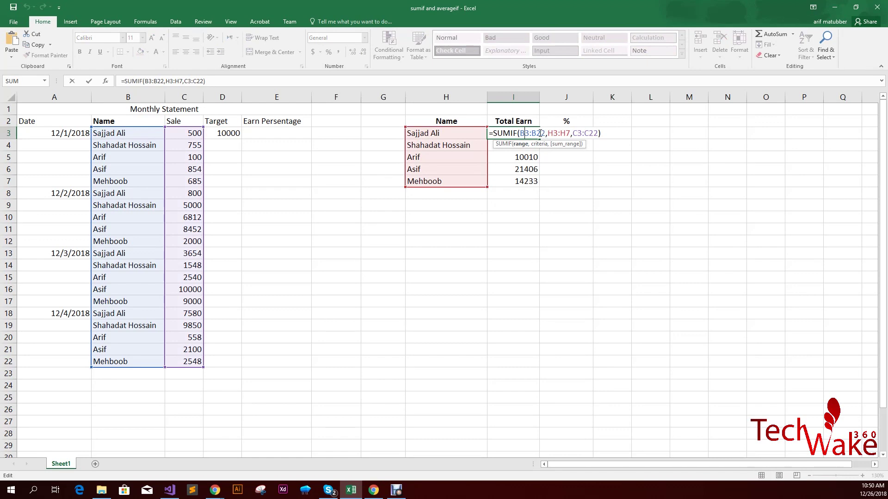
{"action": "left_click_drag", "start_coordinate": [546, 133], "coordinate": [519, 133]}
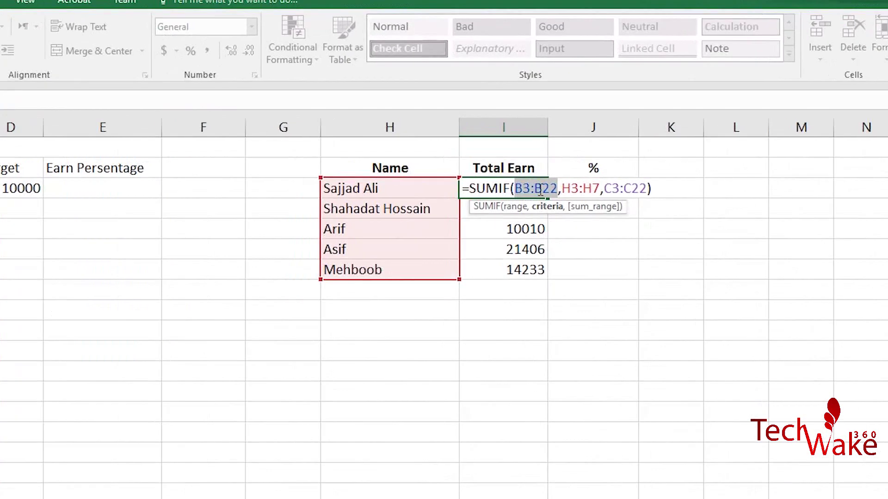
{"action": "key", "text": "F4"}
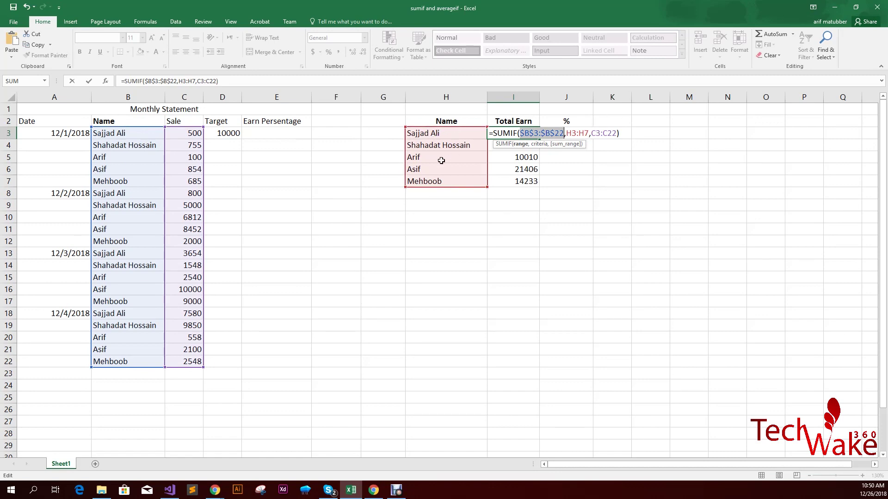
{"action": "left_click_drag", "start_coordinate": [565, 134], "coordinate": [590, 134]}
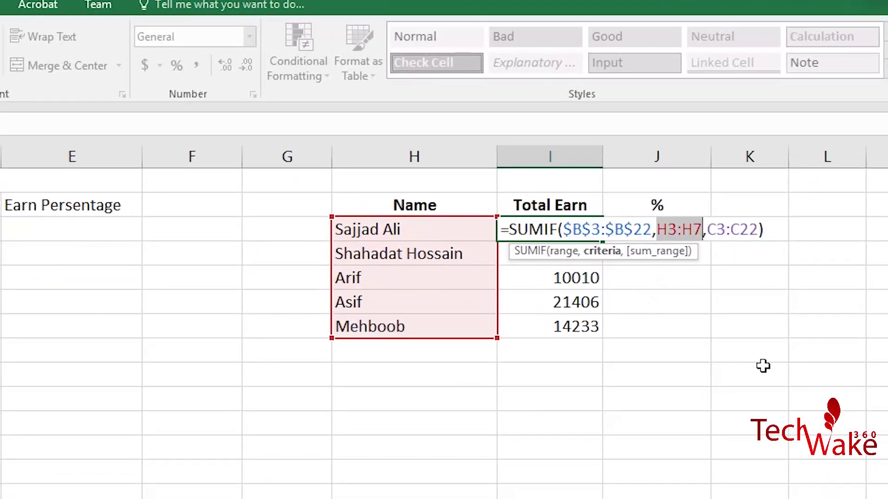
{"action": "key", "text": "F4"}
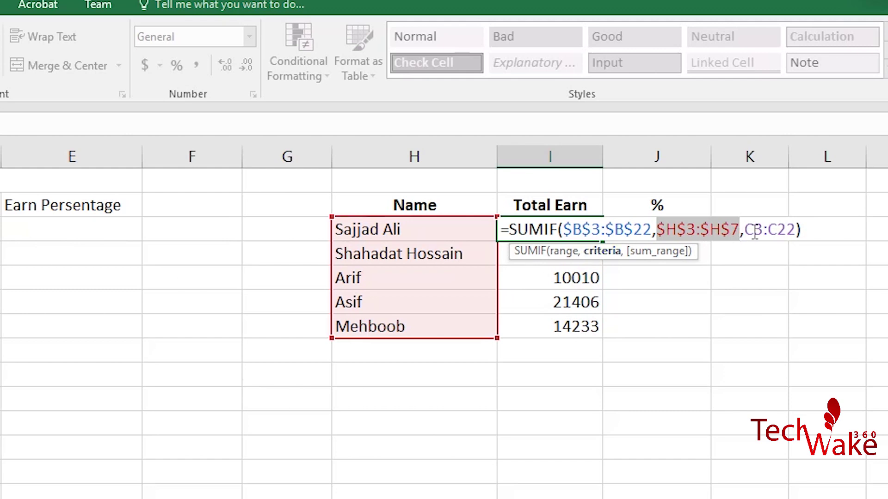
{"action": "left_click_drag", "start_coordinate": [745, 230], "coordinate": [795, 230]}
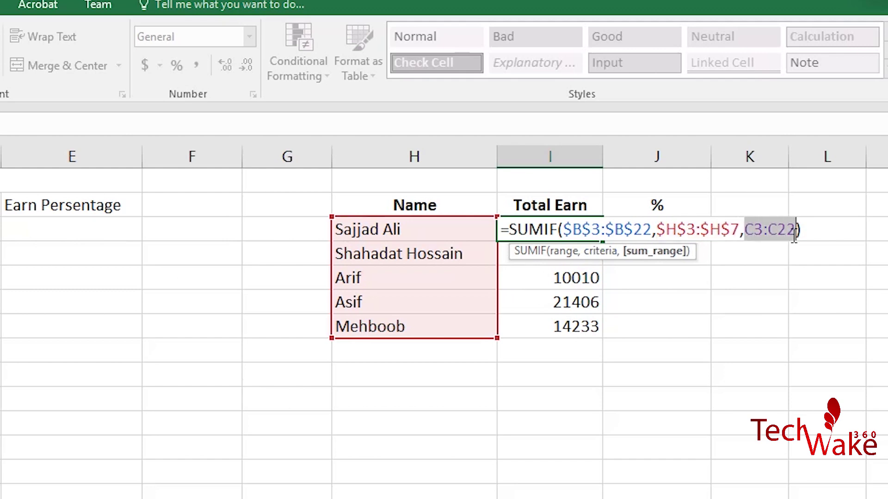
{"action": "key", "text": "F4"}
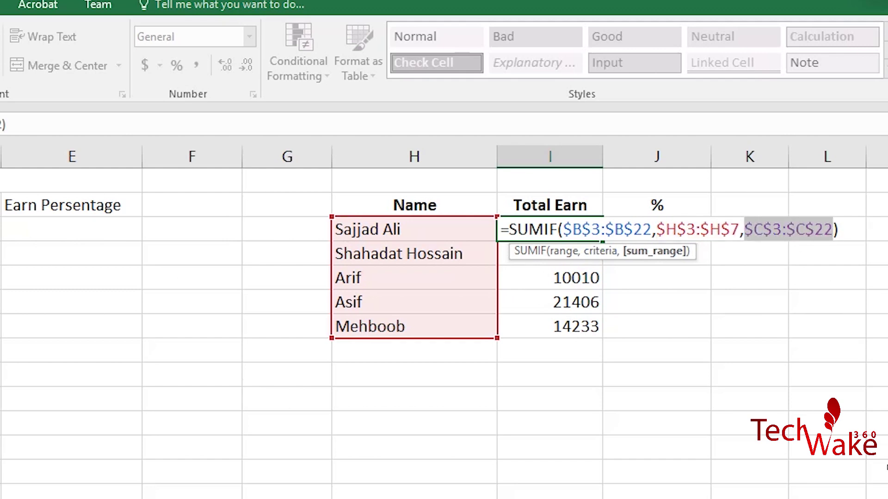
{"action": "key", "text": "Return"}
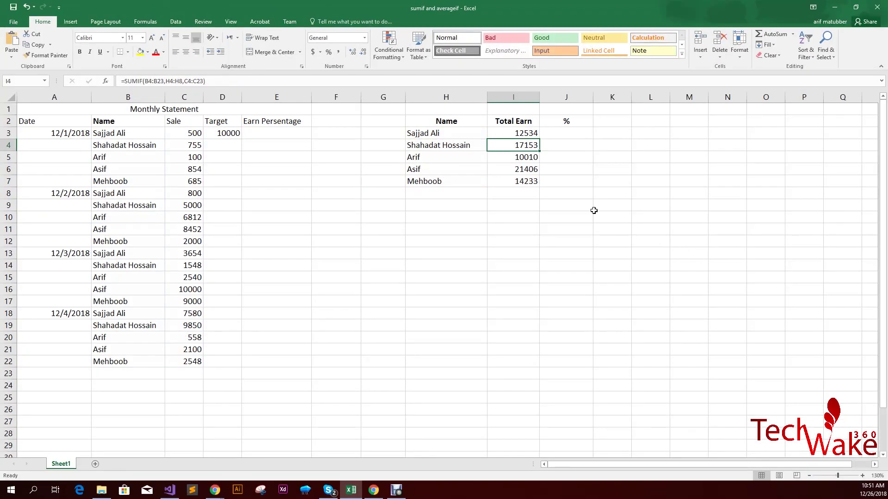
Compare the absolute references in I3 with the references in the formulas in I4 and I5
{"action": "left_click", "coordinate": [526, 133]}
{"action": "double_click", "coordinate": [526, 133]}
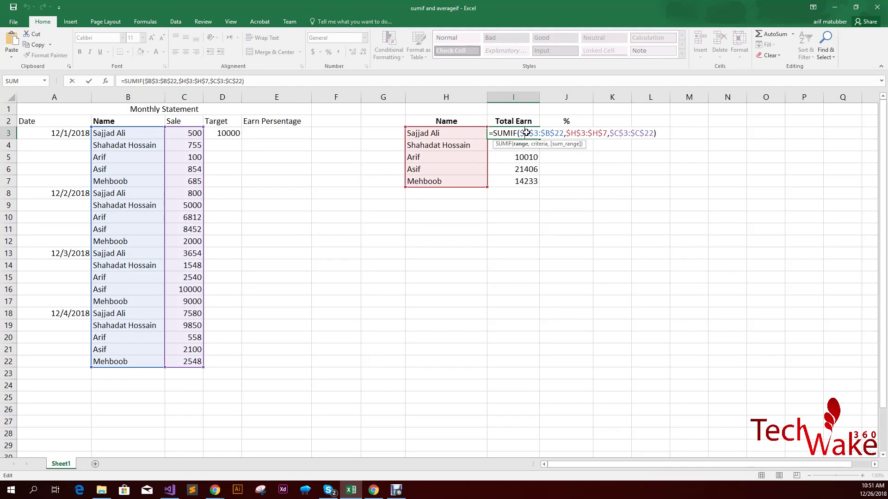
{"action": "key", "text": "Escape"}
{"action": "double_click", "coordinate": [526, 148]}
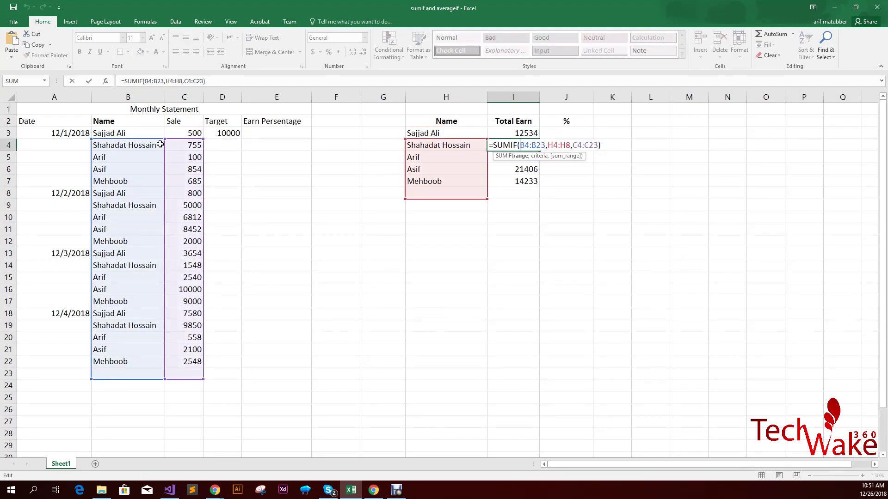
{"action": "key", "text": "Return"}
{"action": "double_click", "coordinate": [515, 157]}
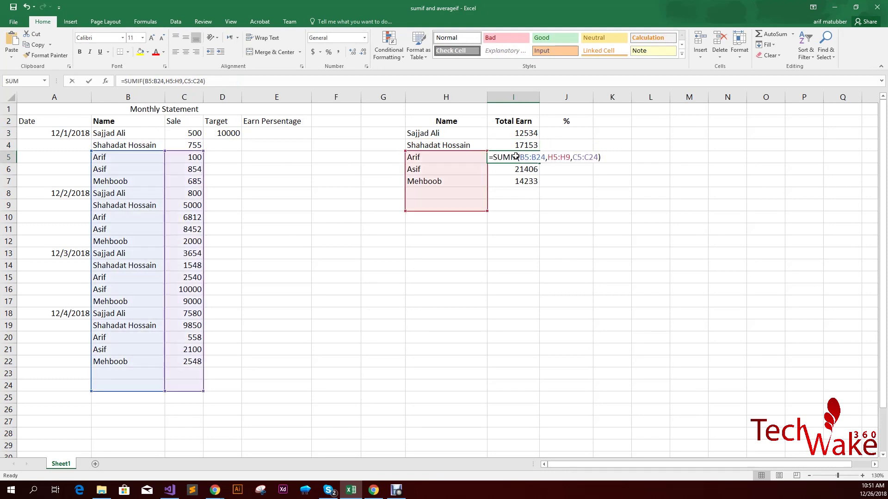
{"action": "key", "text": "Escape"}
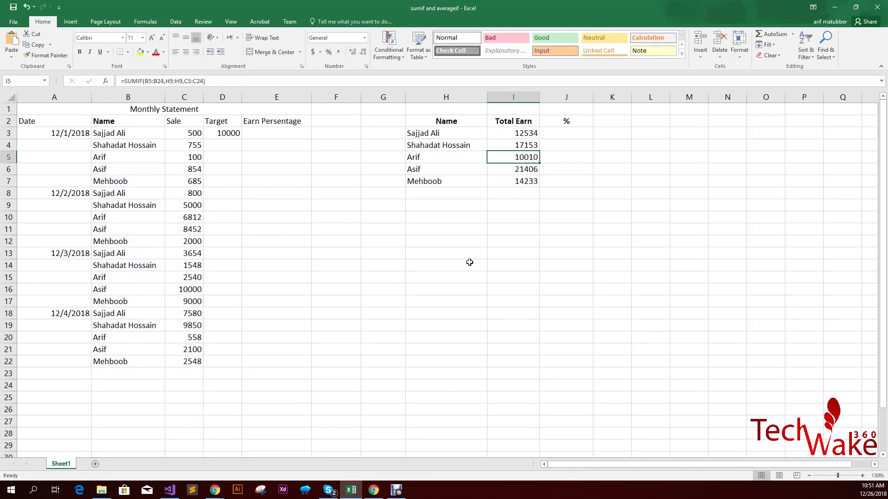
Fill the SUMIF formula with absolute references from I3 down through I7
{"action": "left_click", "coordinate": [529, 133]}
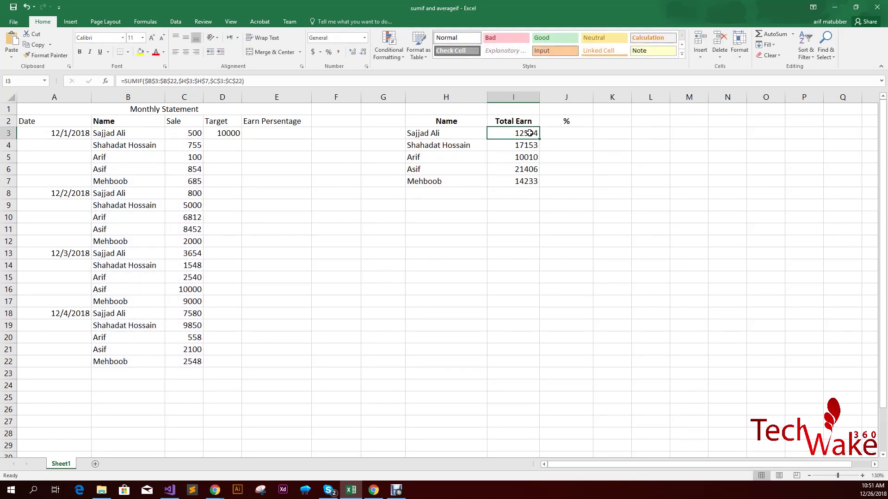
{"action": "double_click", "coordinate": [529, 133]}
{"action": "key", "text": "Escape"}
{"action": "left_click_drag", "start_coordinate": [540, 139], "coordinate": [539, 181]}
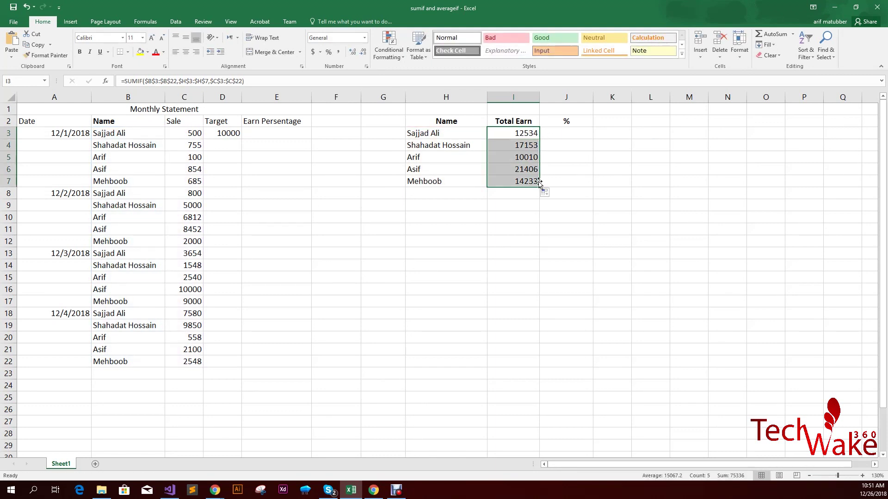
Examine the formulas in I3 through I7 to check that their SUMIF references match in every row
{"action": "double_click", "coordinate": [529, 132]}
{"action": "key", "text": "Escape"}
{"action": "double_click", "coordinate": [524, 145]}
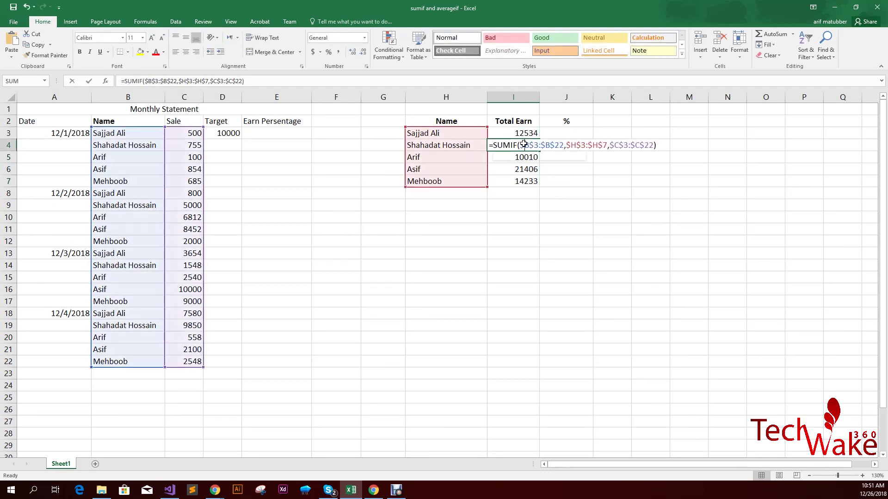
{"action": "key", "text": "Escape"}
{"action": "double_click", "coordinate": [525, 157]}
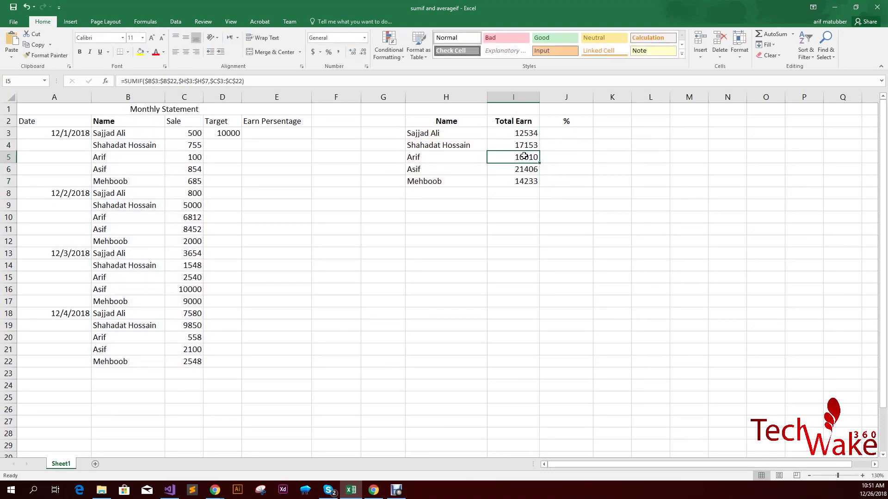
{"action": "key", "text": "Escape"}
{"action": "double_click", "coordinate": [530, 169]}
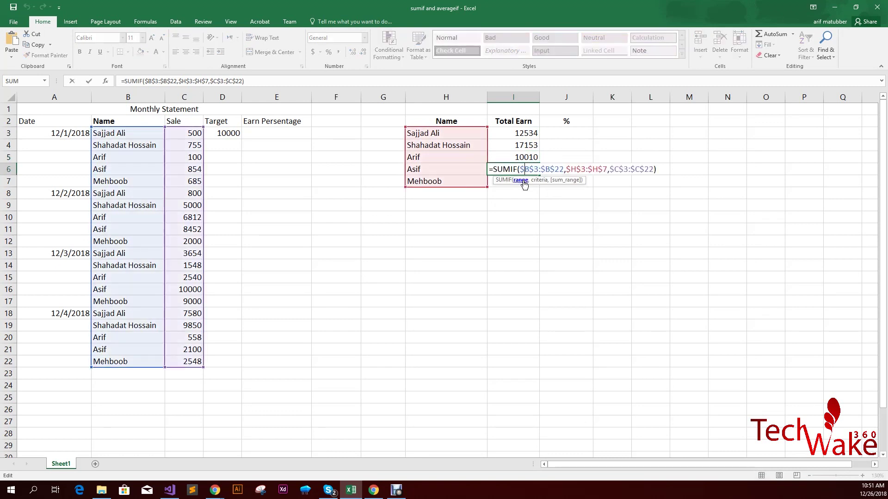
{"action": "key", "text": "Escape"}
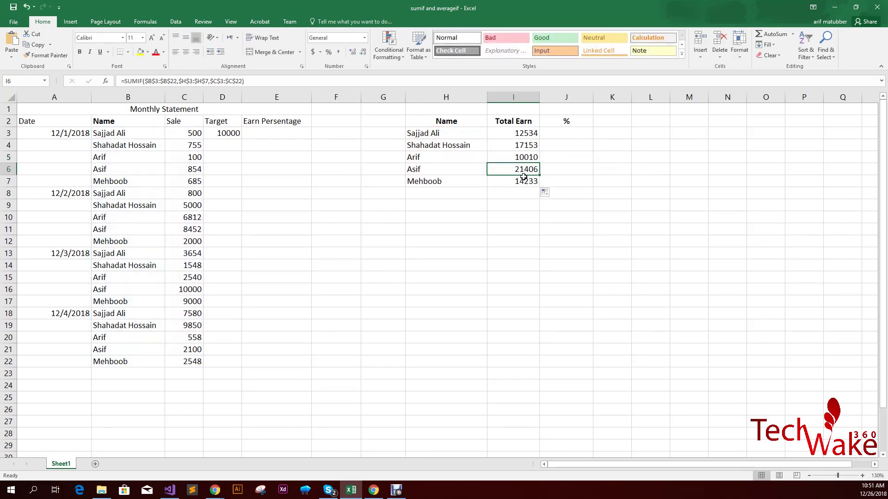
{"action": "double_click", "coordinate": [527, 181]}
{"action": "key", "text": "Escape"}
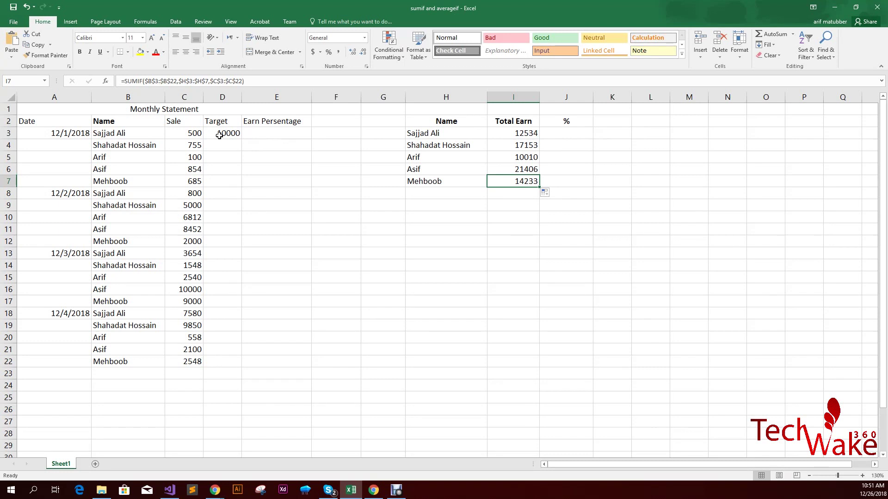
Calculate the first row's earn percentage in E3 with =C3/D3 and format the cell as a percentage
{"action": "left_click", "coordinate": [287, 134]}
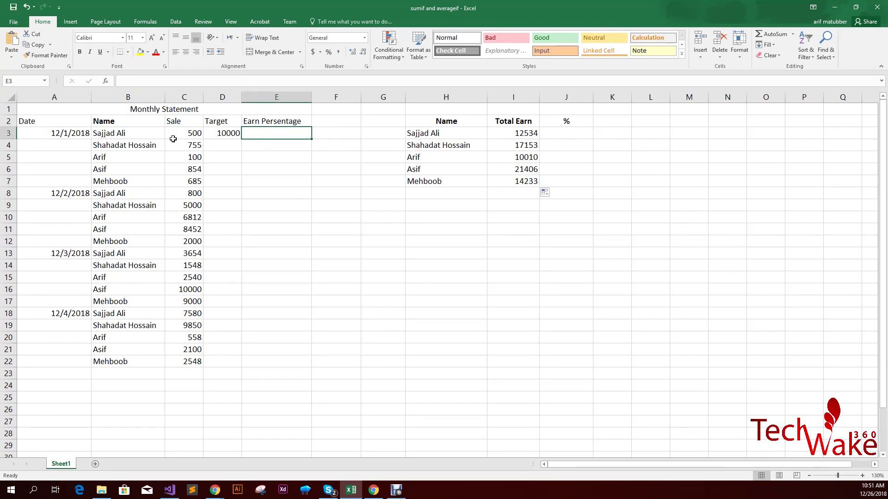
{"action": "double_click", "coordinate": [226, 133]}
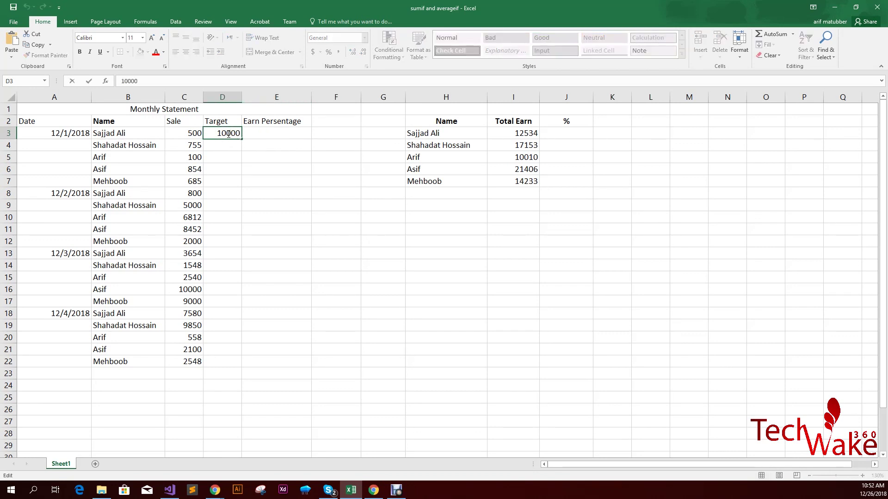
{"action": "left_click", "coordinate": [175, 133]}
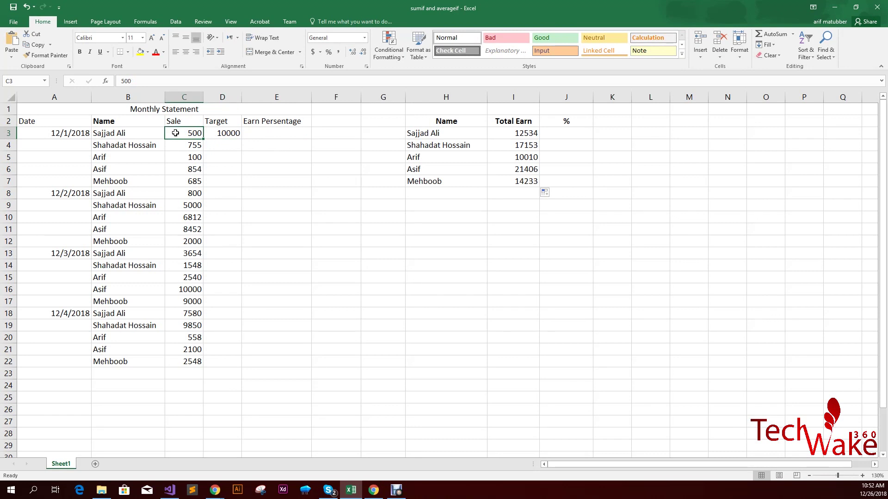
{"action": "left_click", "coordinate": [285, 130]}
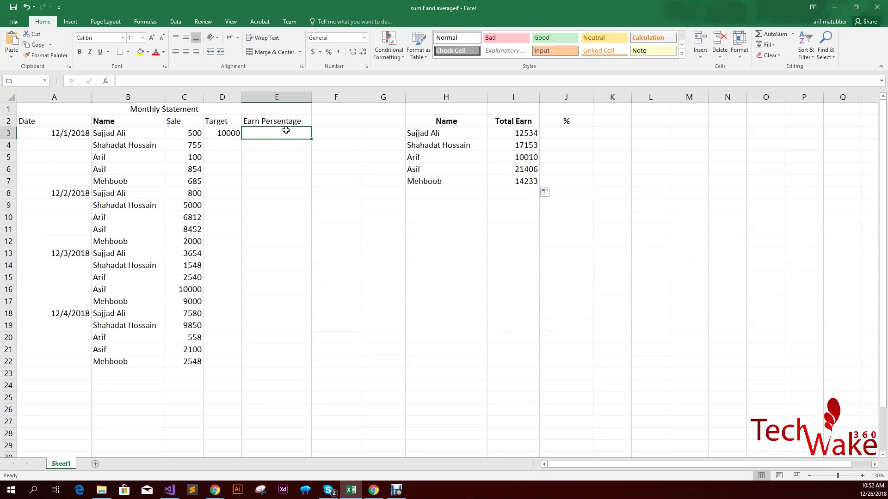
{"action": "type", "text": "="}
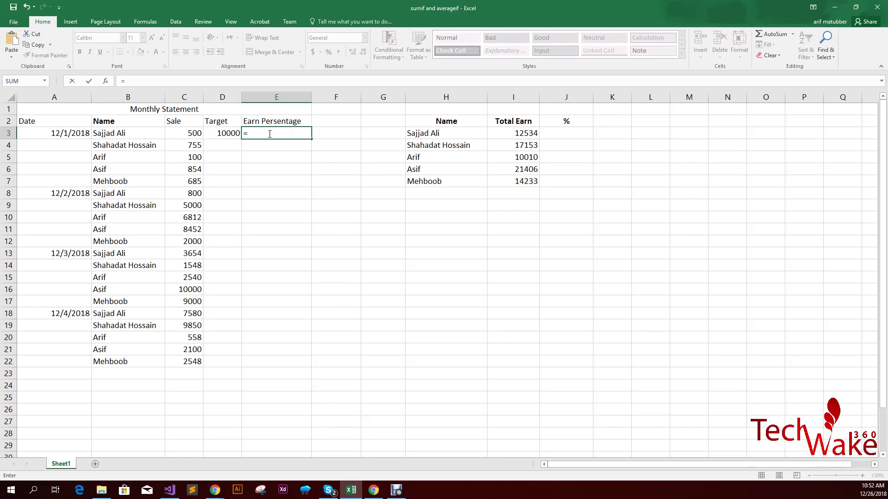
{"action": "left_click", "coordinate": [193, 138]}
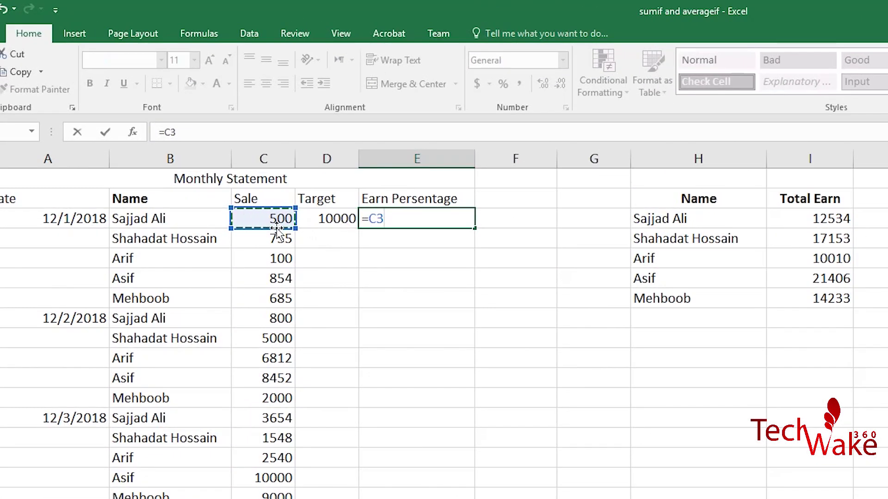
{"action": "type", "text": "/"}
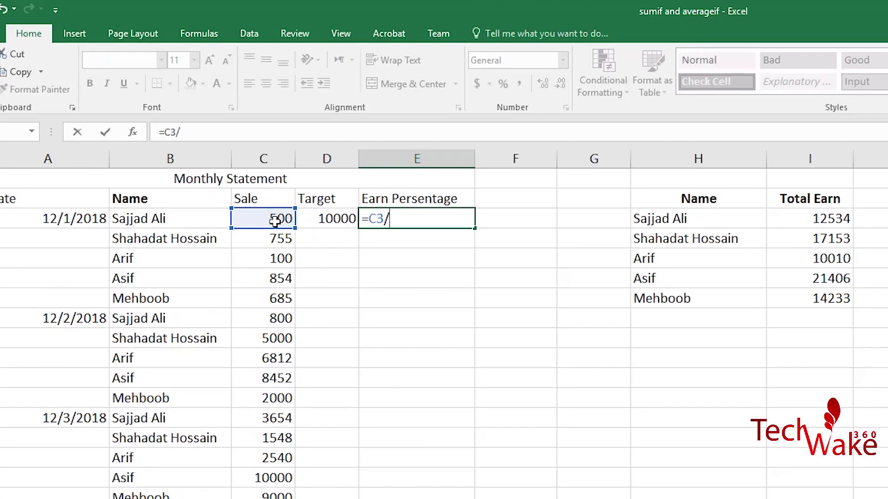
{"action": "left_click", "coordinate": [336, 223]}
{"action": "key", "text": "Return"}
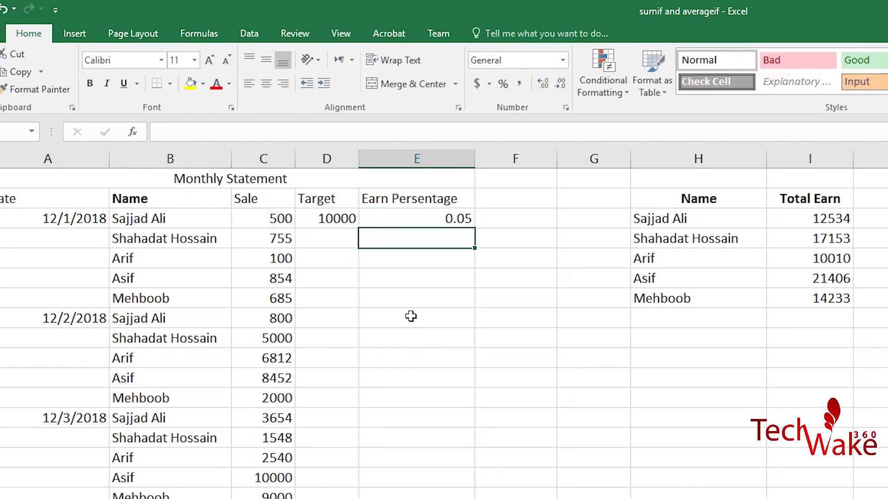
{"action": "left_click", "coordinate": [443, 218]}
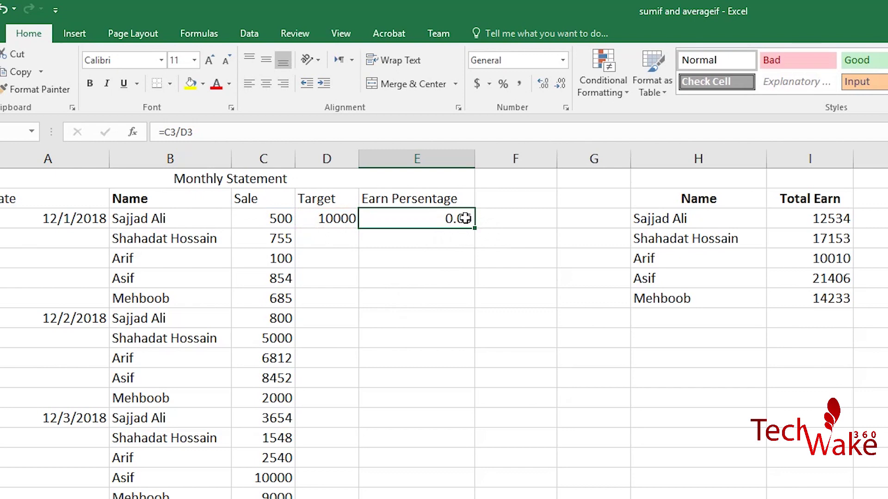
{"action": "left_click", "coordinate": [504, 86]}
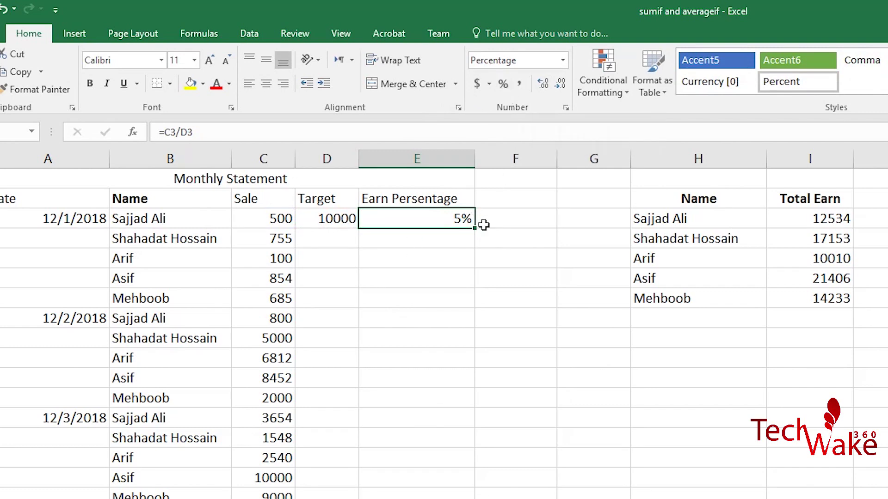
Try to fill the E3 formula down to E4 and check which cells the copied formula references
{"action": "left_click_drag", "start_coordinate": [475, 228], "coordinate": [475, 240]}
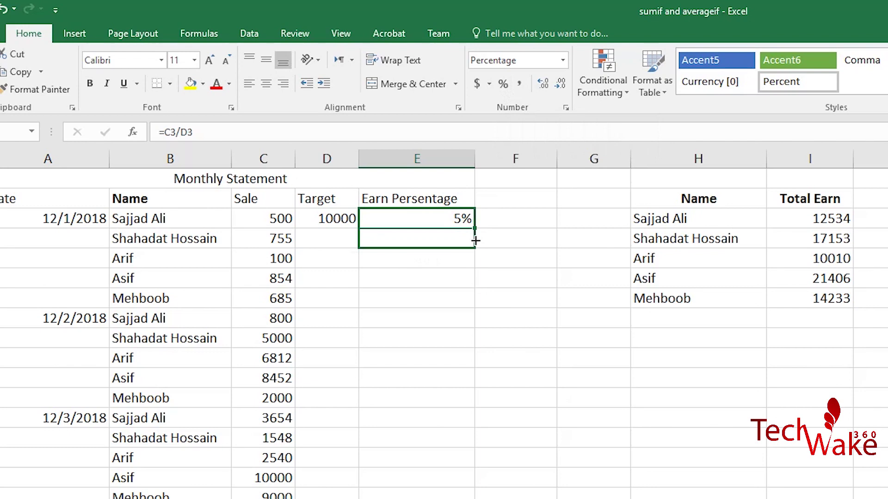
{"action": "left_click_drag", "start_coordinate": [475, 240], "coordinate": [476, 241]}
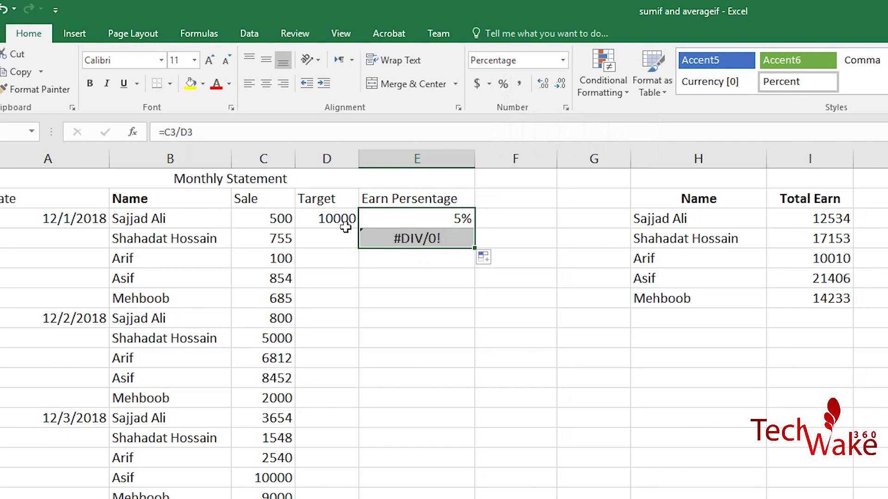
{"action": "left_click", "coordinate": [434, 239]}
{"action": "double_click", "coordinate": [402, 232]}
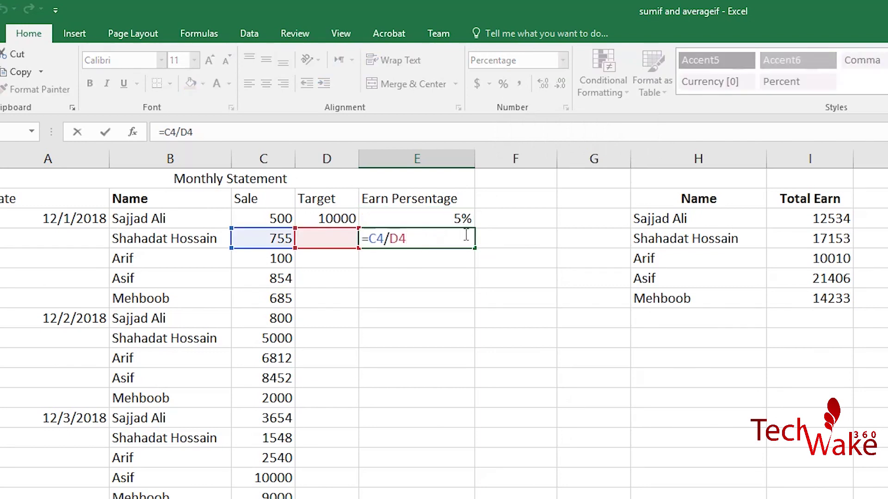
{"action": "key", "text": "Escape"}
Try to fill the percentage formula from E3 down through E8, and compare E4's references with the target cell D3
{"action": "left_click", "coordinate": [462, 219]}
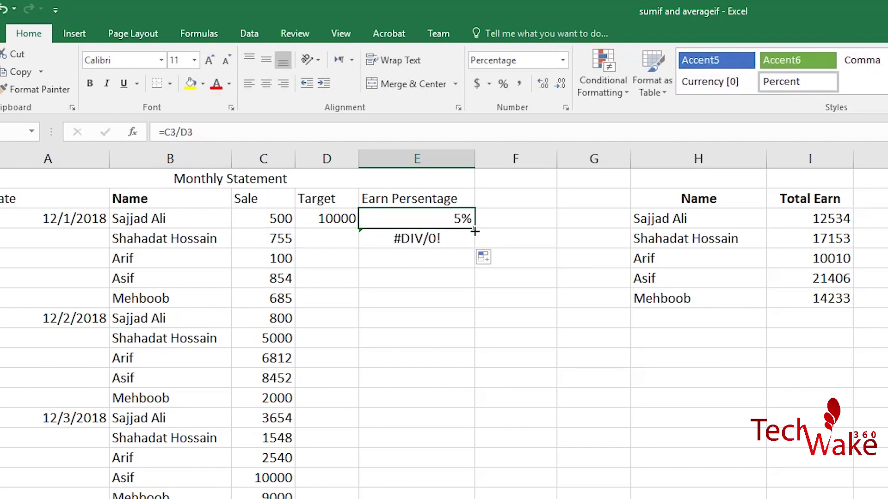
{"action": "left_click_drag", "start_coordinate": [475, 227], "coordinate": [467, 325]}
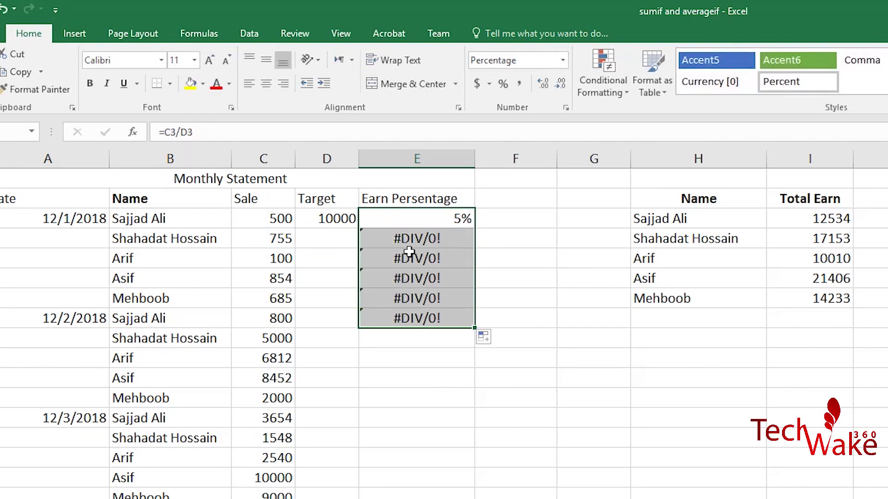
{"action": "left_click", "coordinate": [437, 239]}
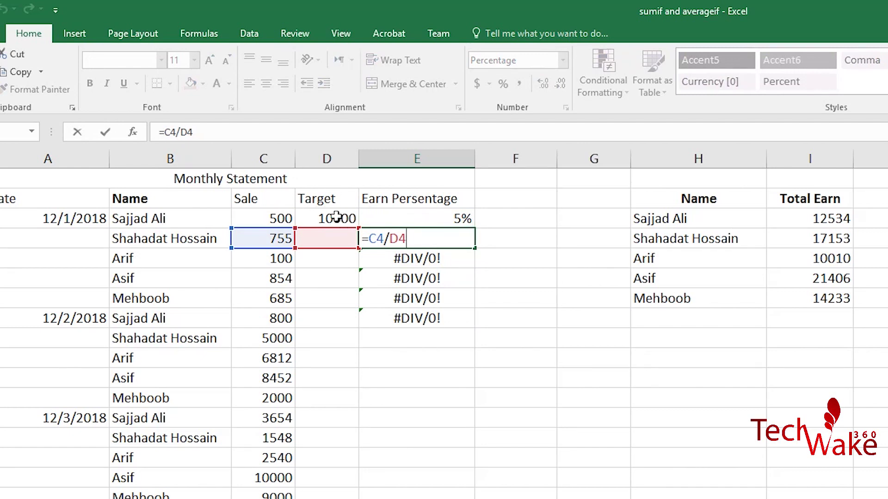
{"action": "key", "text": "ctrl+Return"}
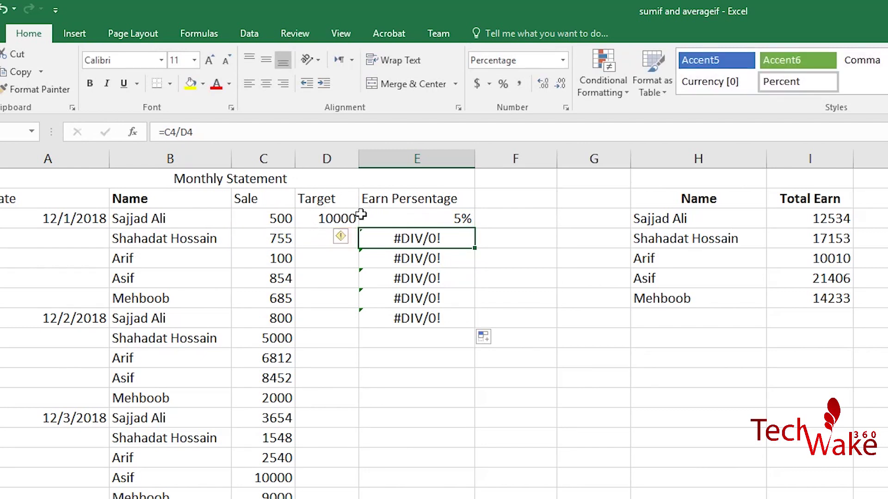
{"action": "left_click", "coordinate": [332, 222]}
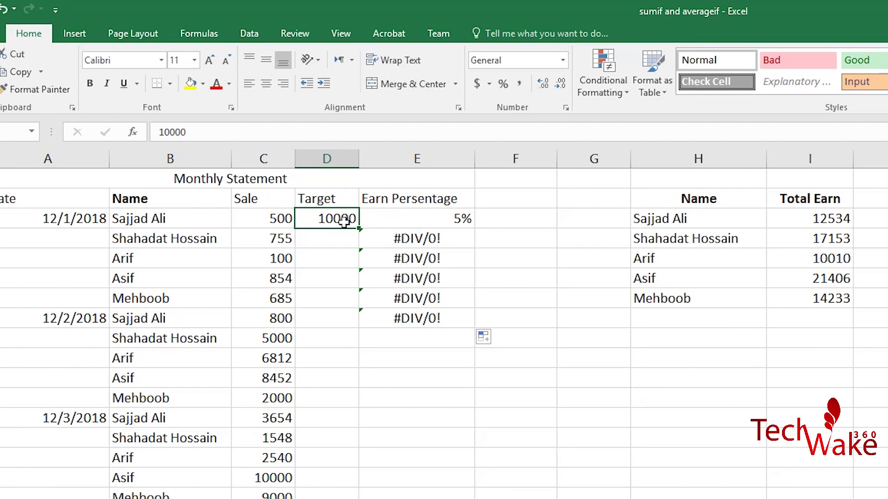
Make the target reference in E3's formula absolute, so it reads =C3/$D$3
{"action": "double_click", "coordinate": [463, 218]}
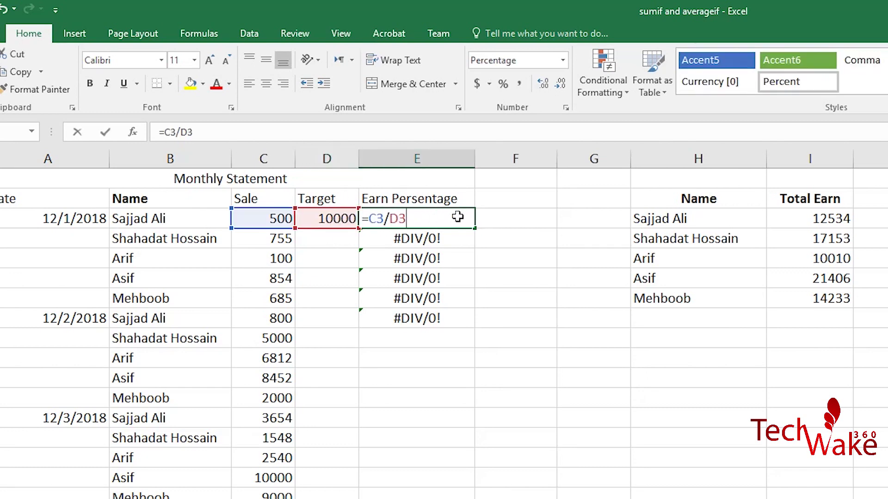
{"action": "left_click", "coordinate": [395, 220]}
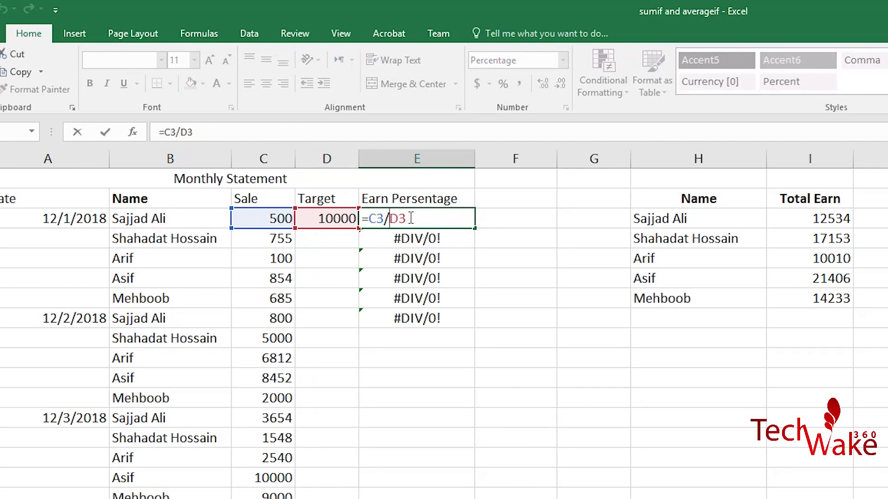
{"action": "key", "text": "F4"}
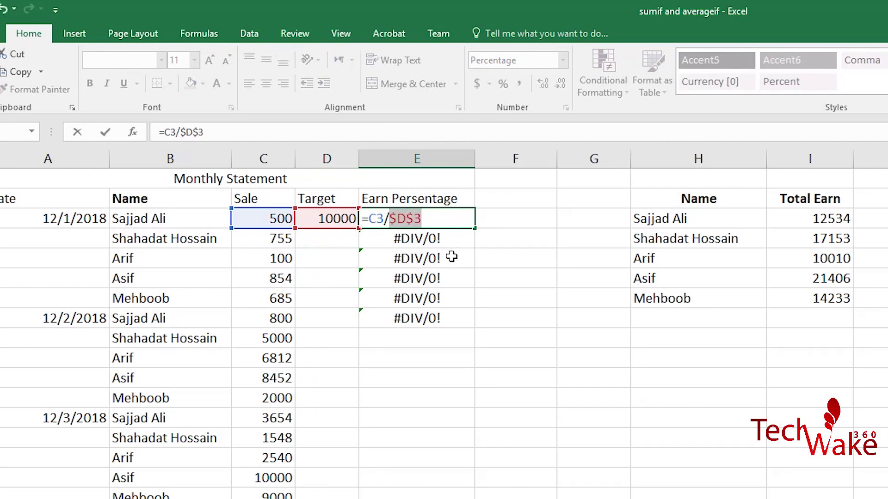
{"action": "key", "text": "Return"}
Fill the earn percentage formula from E3 down through E22
{"action": "left_click", "coordinate": [462, 221]}
{"action": "left_click_drag", "start_coordinate": [475, 228], "coordinate": [307, 367]}
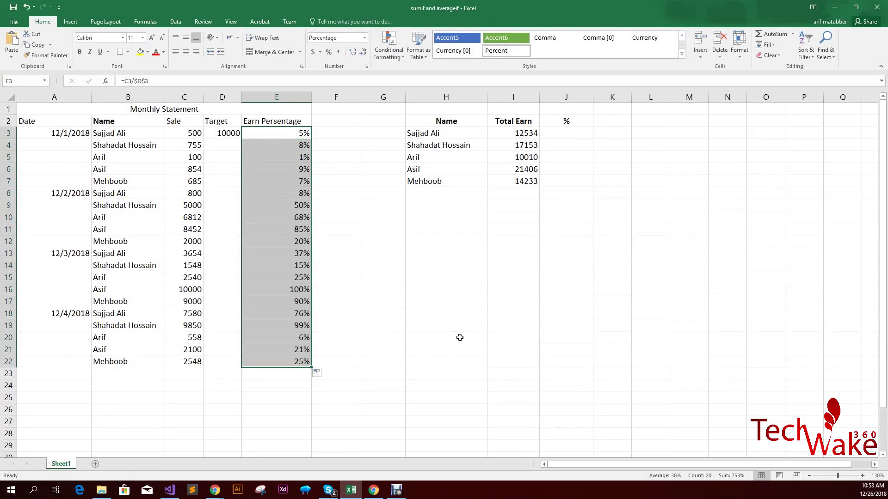
{"action": "left_click", "coordinate": [302, 134]}
{"action": "left_click_drag", "start_coordinate": [296, 362], "coordinate": [291, 137]}
{"action": "left_click", "coordinate": [437, 266]}
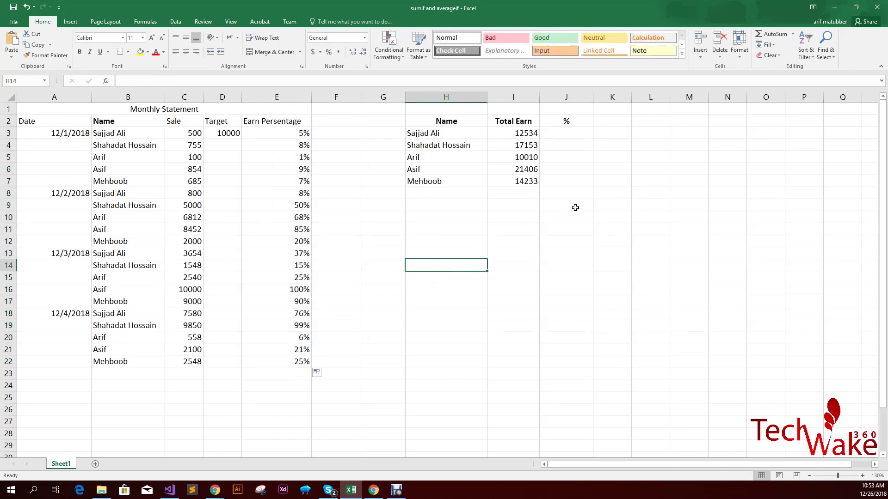
Start the first person's averaging formula in cell J3 with =av
{"action": "left_click", "coordinate": [570, 133]}
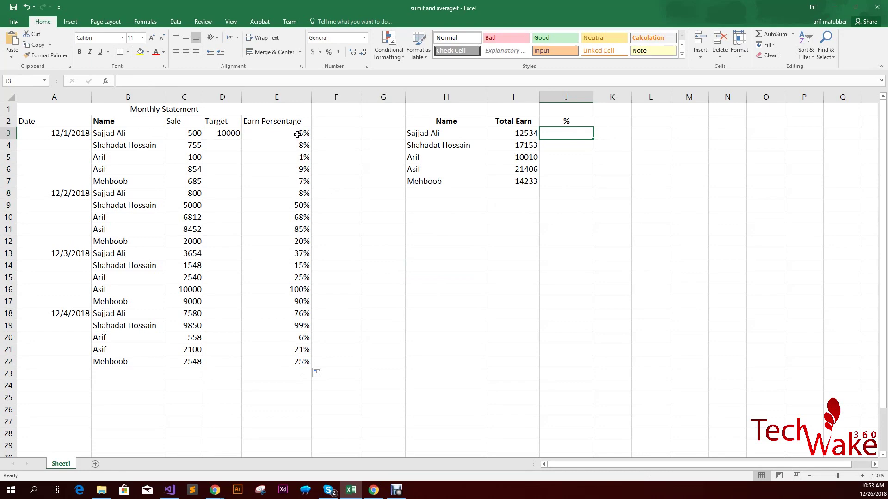
{"action": "left_click_drag", "start_coordinate": [298, 134], "coordinate": [284, 361]}
{"action": "left_click", "coordinate": [558, 134]}
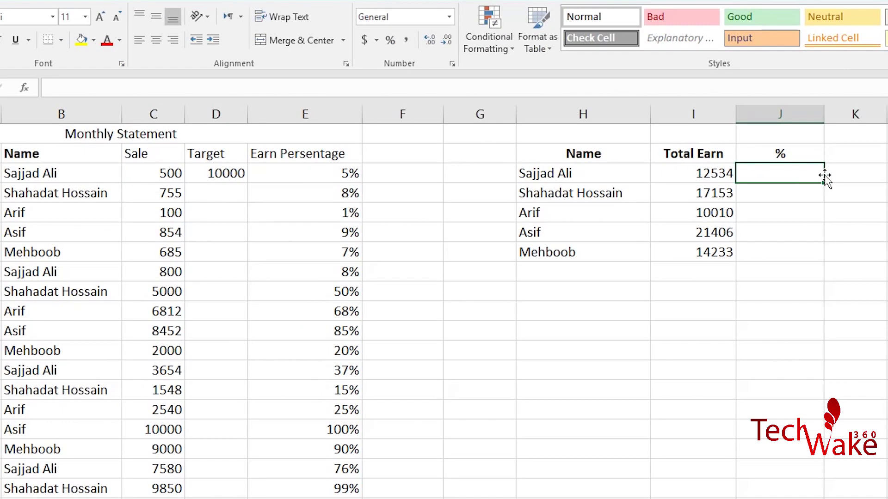
{"action": "type", "text": "=av"}
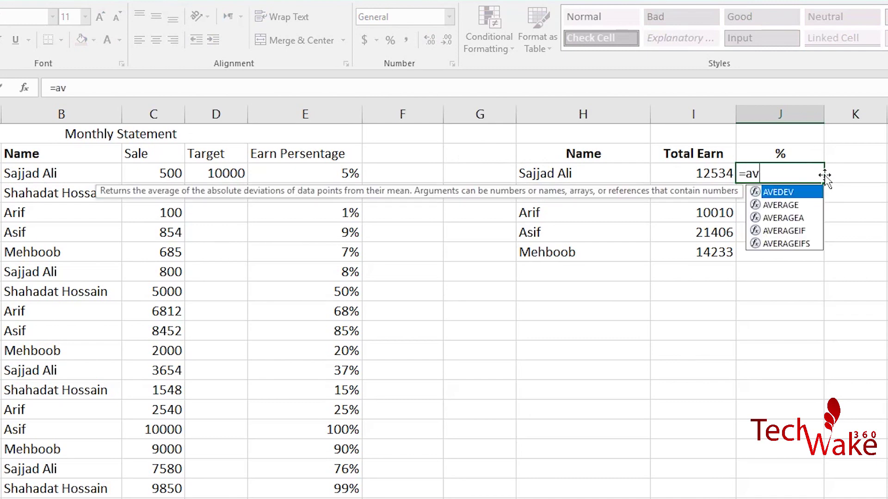
{"action": "key", "text": "Down"}
{"action": "key", "text": "Down"}
{"action": "key", "text": "Down"}
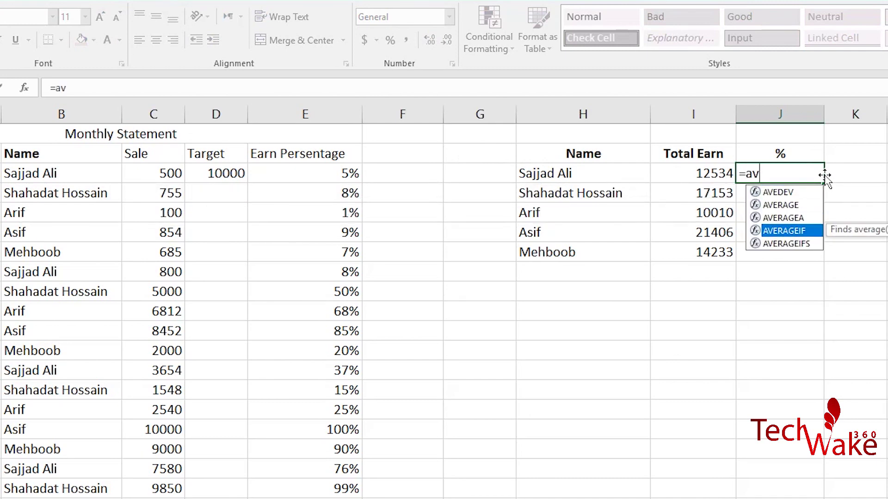
{"action": "key", "text": "Return"}
{"action": "key", "text": "Up"}
{"action": "key", "text": "F2"}
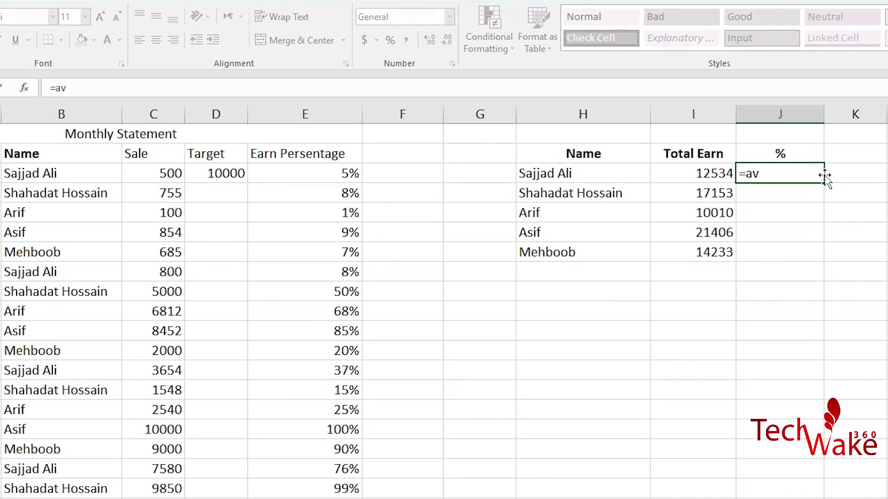
{"action": "key", "text": "BackSpace"}
{"action": "key", "text": "BackSpace"}
{"action": "type", "text": "av"}
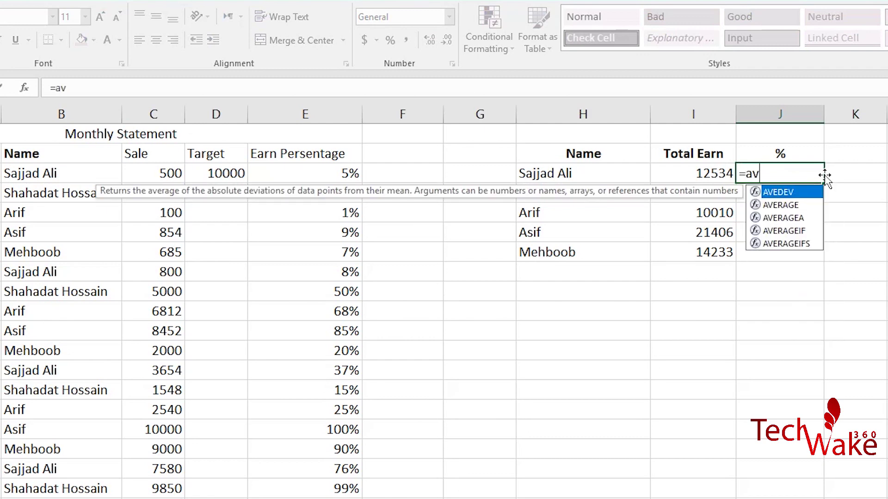
Choose the AVERAGEIF function for J3 and give the names in $B$3:$B$22 as its absolute range
{"action": "key", "text": "Down"}
{"action": "key", "text": "Down"}
{"action": "key", "text": "Down"}
{"action": "key", "text": "Tab"}
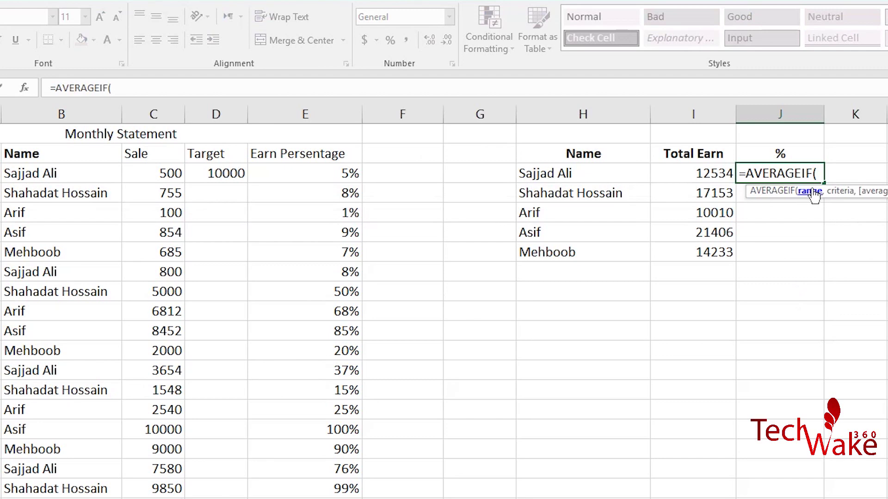
{"action": "left_click_drag", "start_coordinate": [63, 172], "coordinate": [69, 498]}
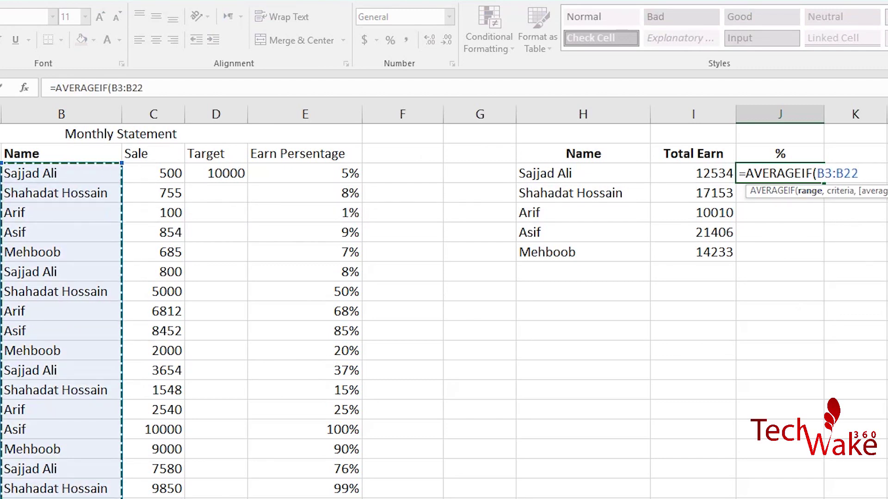
{"action": "left_click_drag", "start_coordinate": [859, 173], "coordinate": [817, 173]}
{"action": "key", "text": "F4"}
{"action": "type", "text": ","}
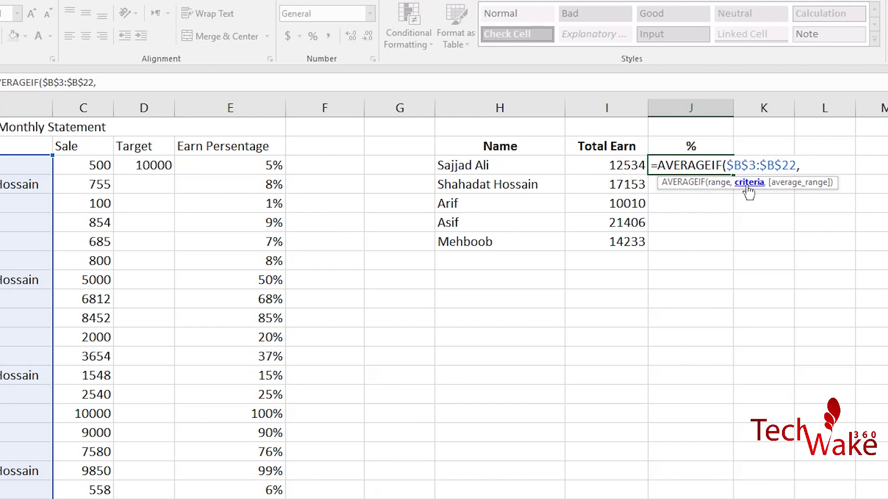
Add the summary names $H$3:$H$7 as the absolute criteria of the AVERAGEIF formula
{"action": "left_click_drag", "start_coordinate": [511, 164], "coordinate": [512, 248]}
{"action": "left_click_drag", "start_coordinate": [804, 167], "coordinate": [838, 166]}
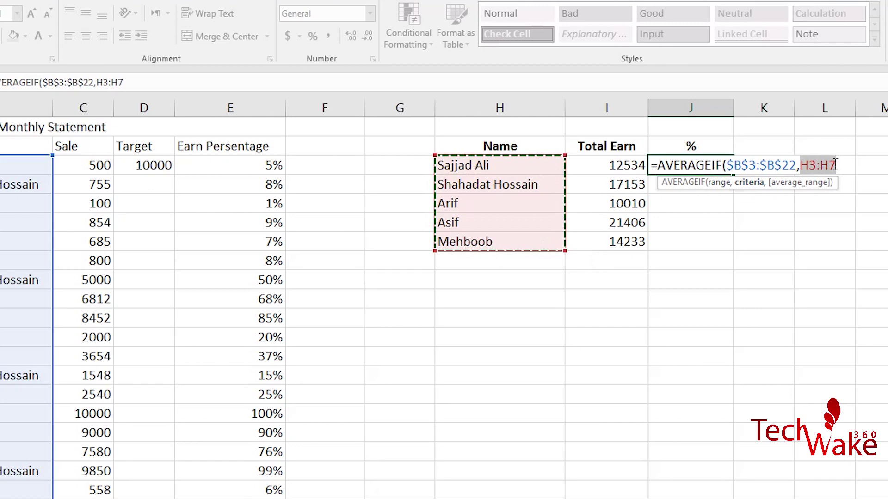
{"action": "key", "text": "F4"}
{"action": "left_click", "coordinate": [872, 165]}
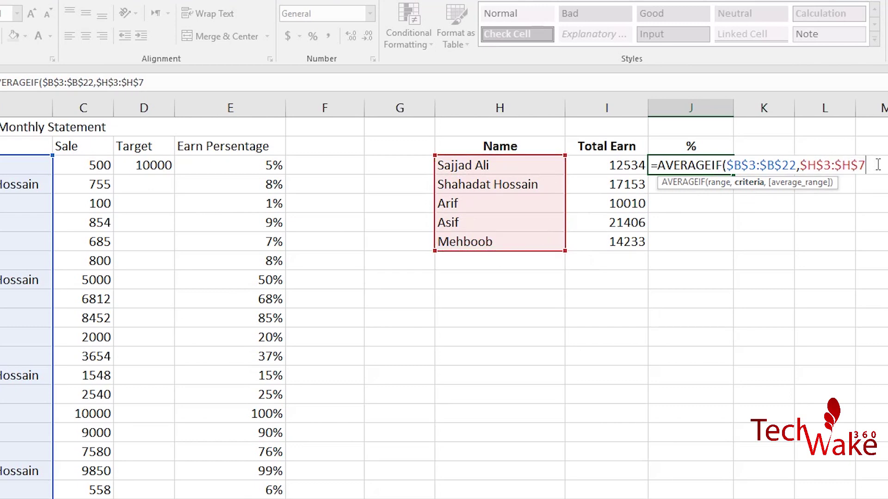
{"action": "type", "text": ","}
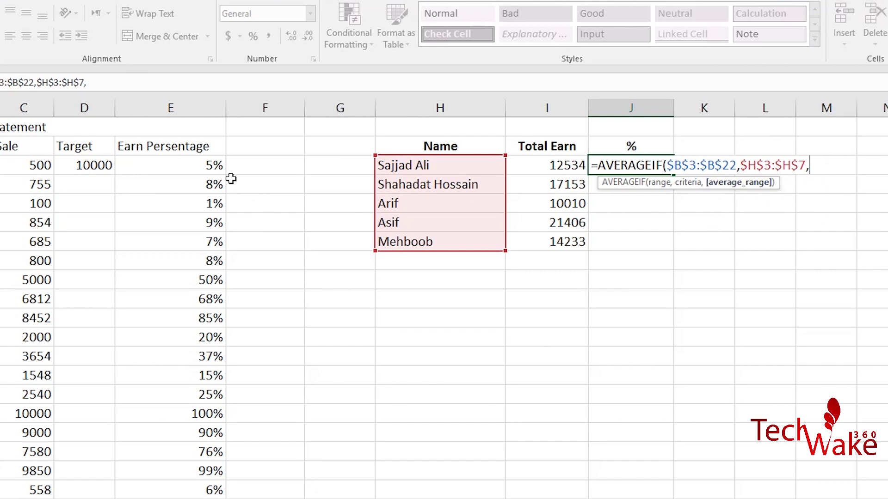
Add the earn percentages $E$3:$E$22 as the absolute average range and complete the AVERAGEIF formula in J3
{"action": "left_click_drag", "start_coordinate": [200, 164], "coordinate": [204, 491]}
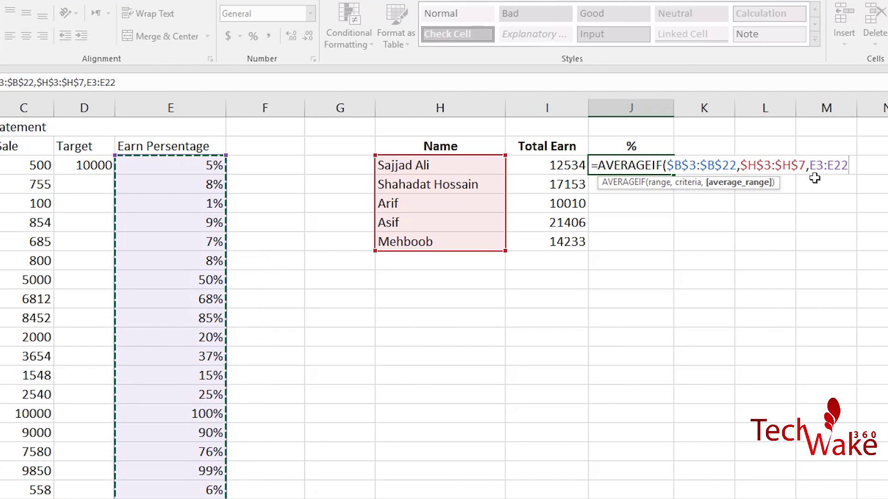
{"action": "left_click_drag", "start_coordinate": [809, 165], "coordinate": [851, 168]}
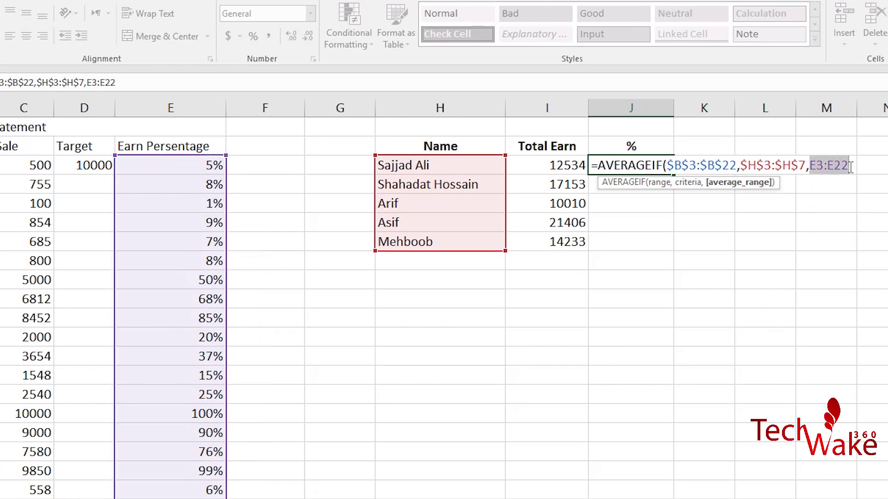
{"action": "key", "text": "F4"}
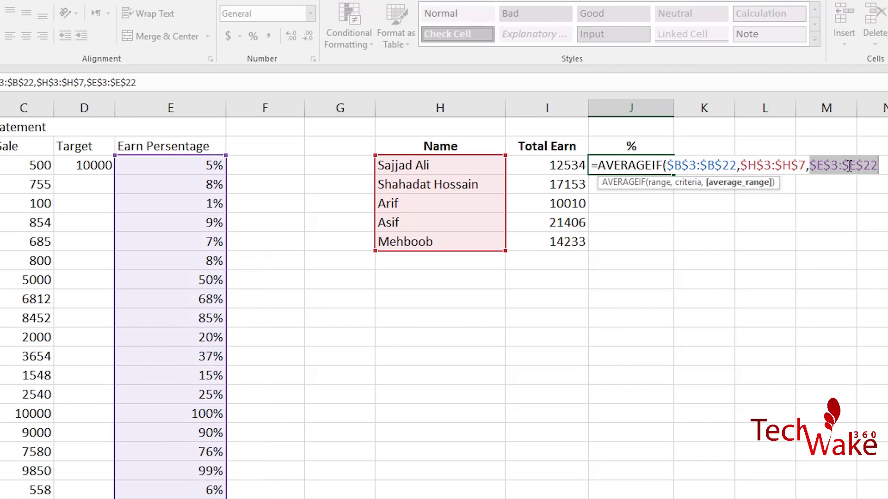
{"action": "left_click", "coordinate": [871, 169]}
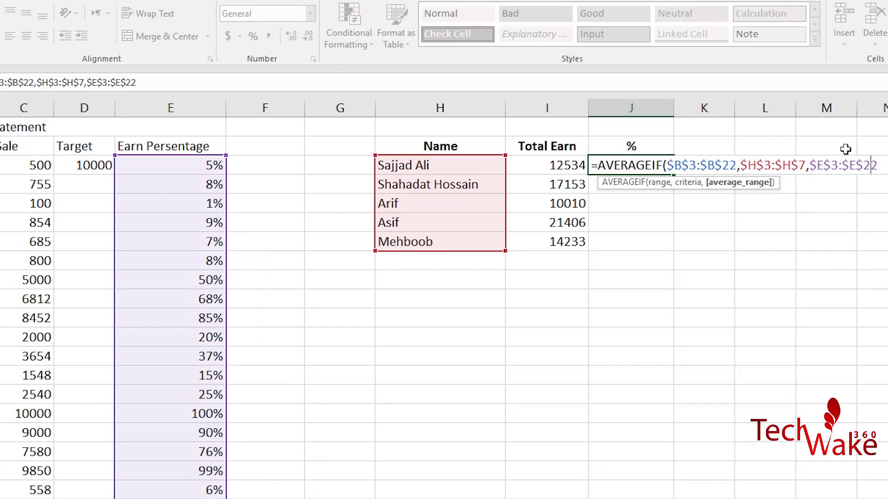
{"action": "type", "text": ")"}
{"action": "key", "text": "Return"}
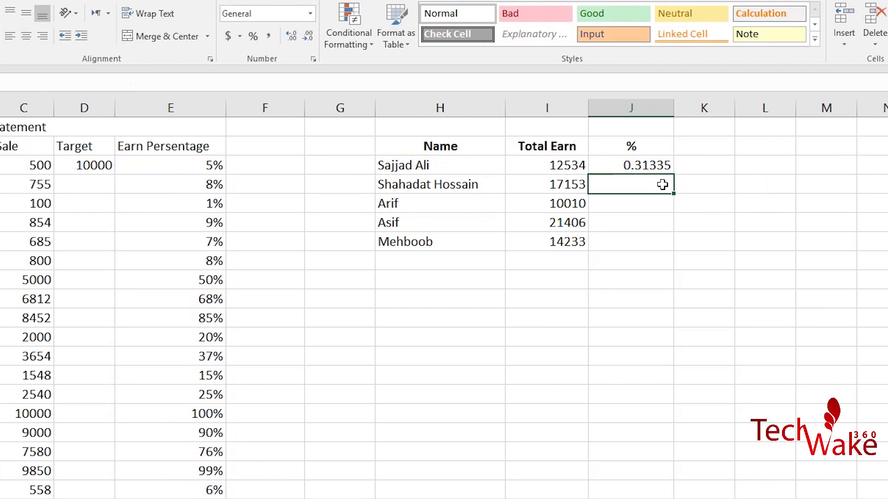
Format J3 as a percentage and fill its AVERAGEIF formula down through J7
{"action": "left_click", "coordinate": [656, 165]}
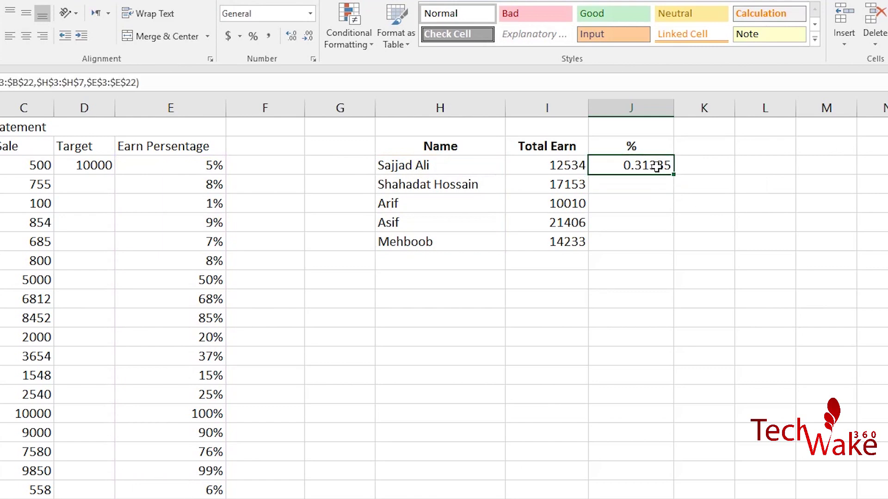
{"action": "left_click", "coordinate": [253, 36]}
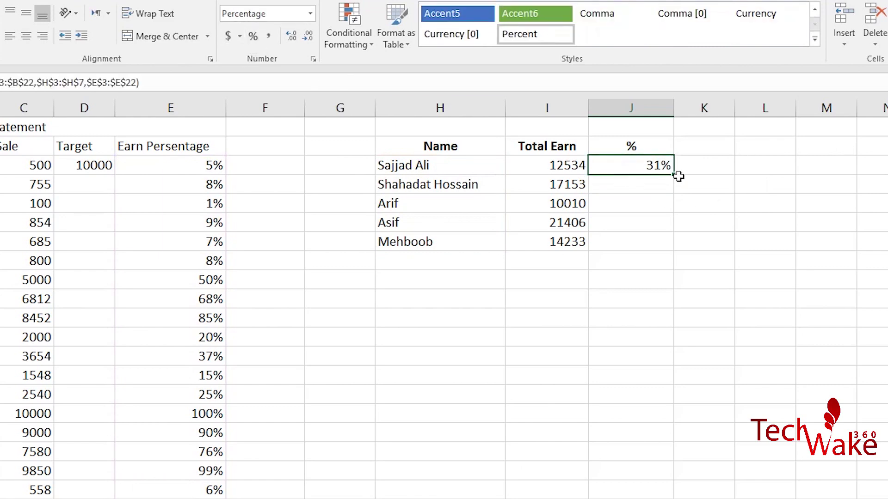
{"action": "left_click_drag", "start_coordinate": [673, 180], "coordinate": [672, 253]}
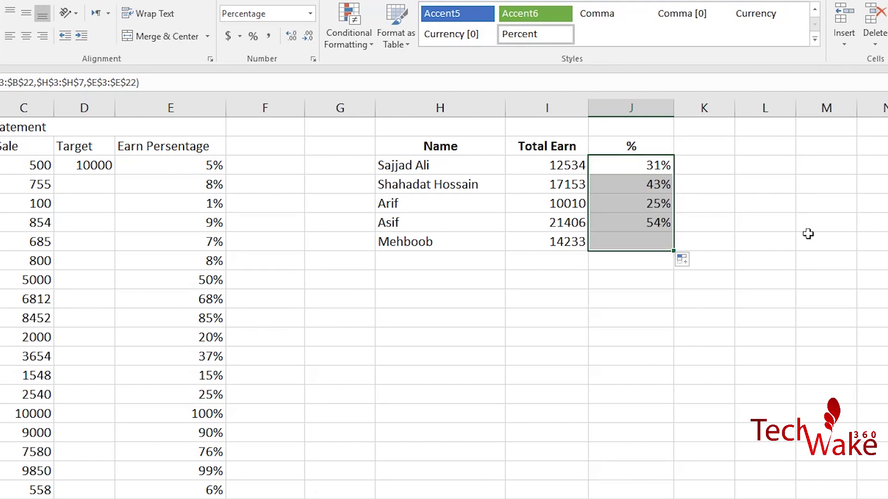
{"action": "left_click", "coordinate": [774, 224]}
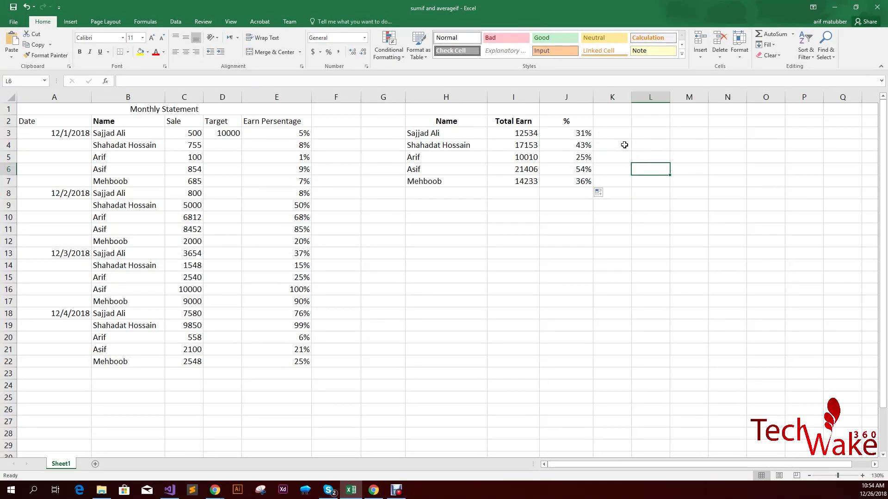